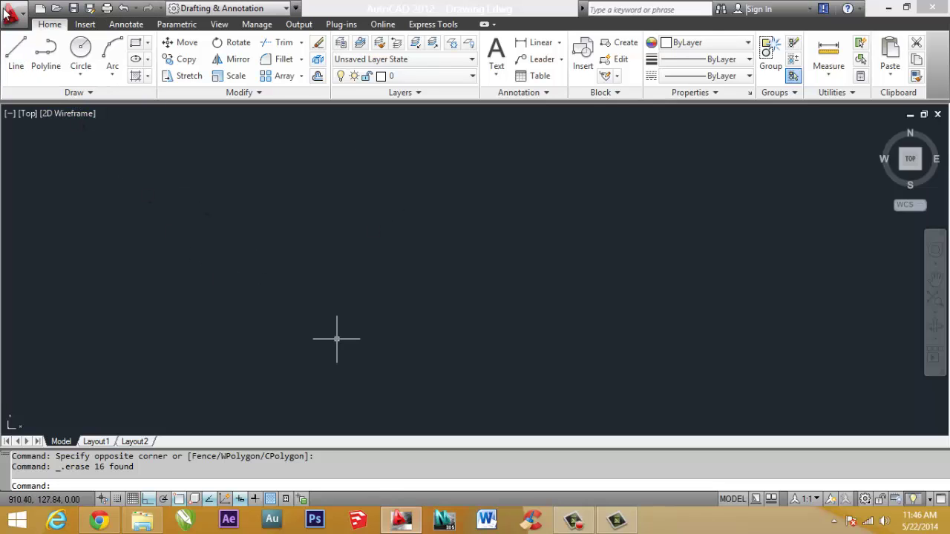
# - Draw a 250-unit vertical line, then a 250-unit line running right from its top
pyautogui.click(16, 53)
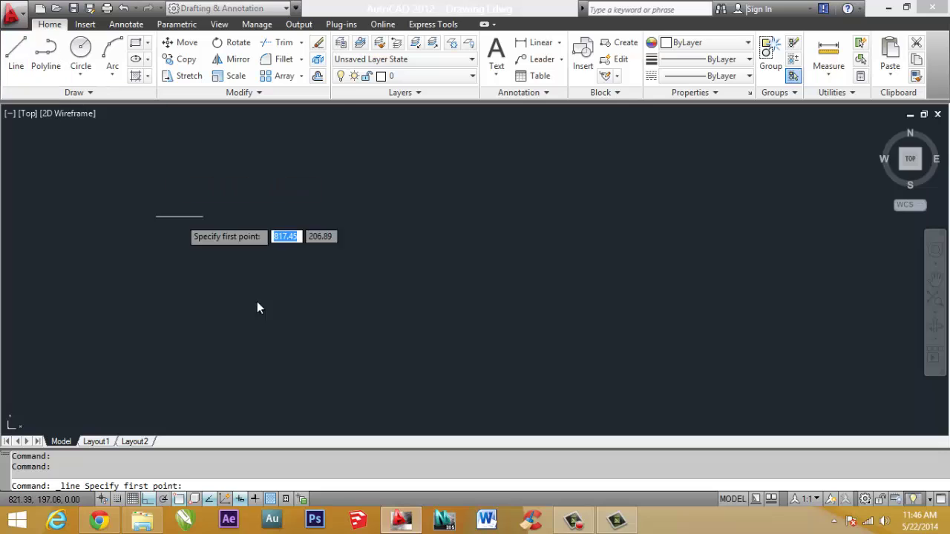
pyautogui.click(350, 382)
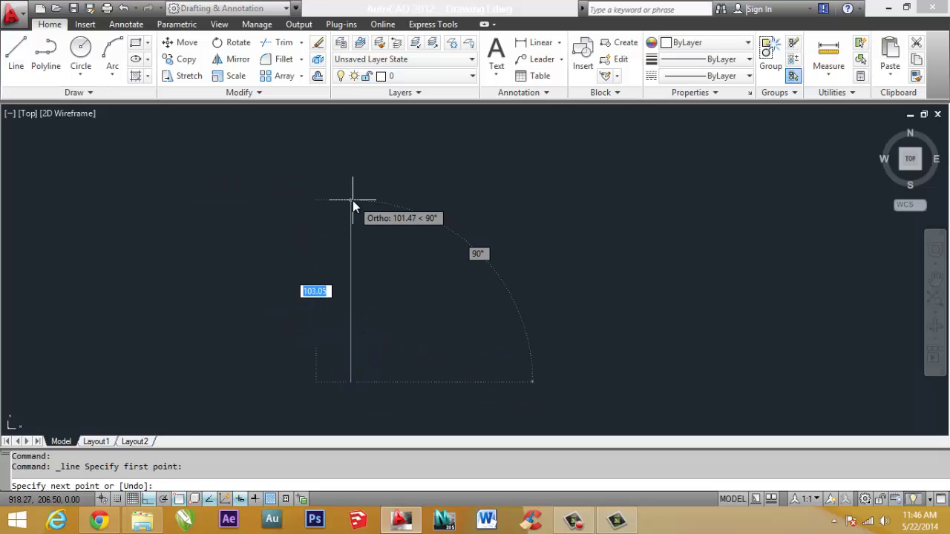
pyautogui.write('250')
pyautogui.press('Return')
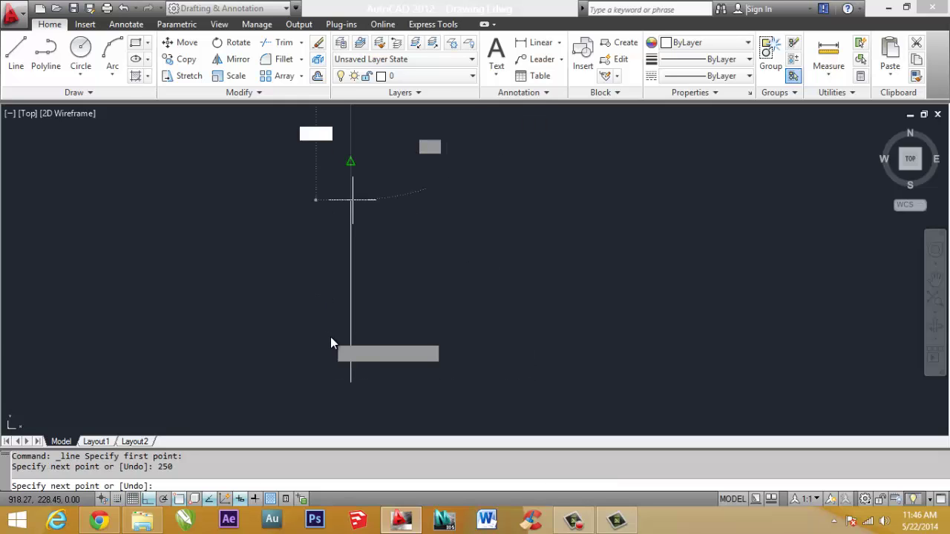
pyautogui.scroll(-3, 389, 286)
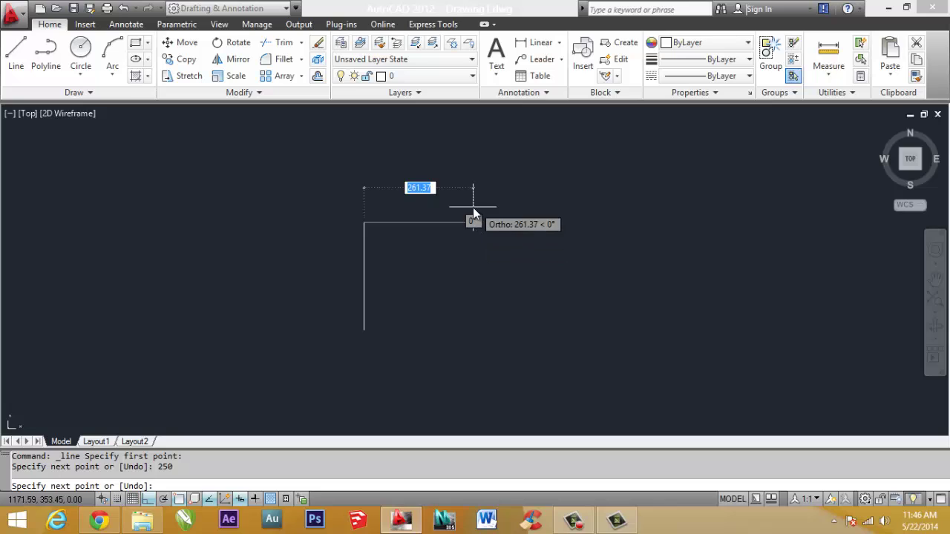
pyautogui.write('250')
pyautogui.press('Return')
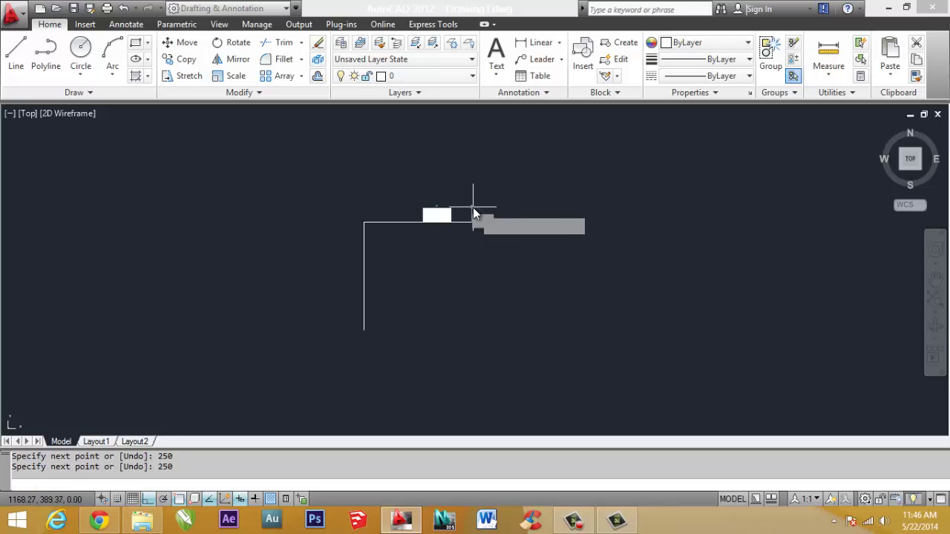
pyautogui.press('Return')
pyautogui.scroll(3, 471, 237)
pyautogui.scroll(-1, 468, 237)
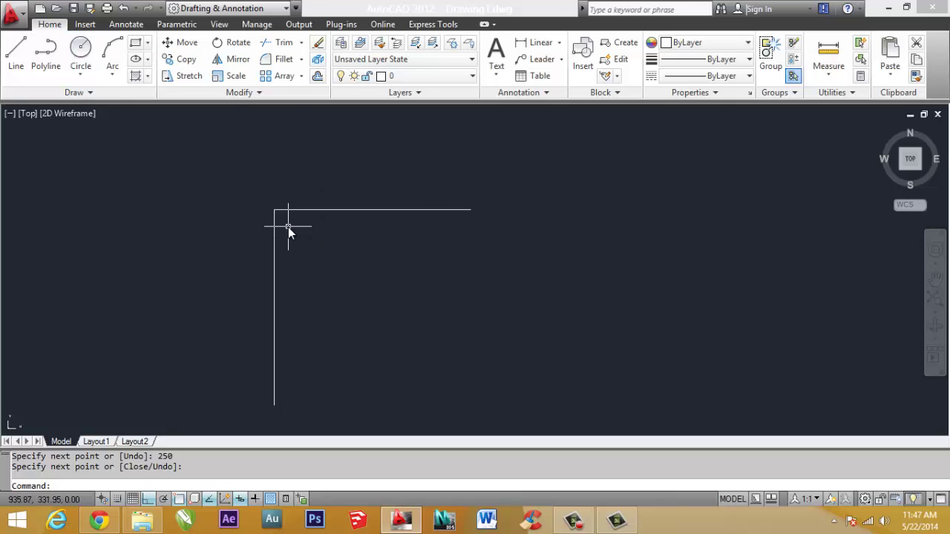
pyautogui.scroll(3, 288, 227)
pyautogui.scroll(-3, 266, 176)
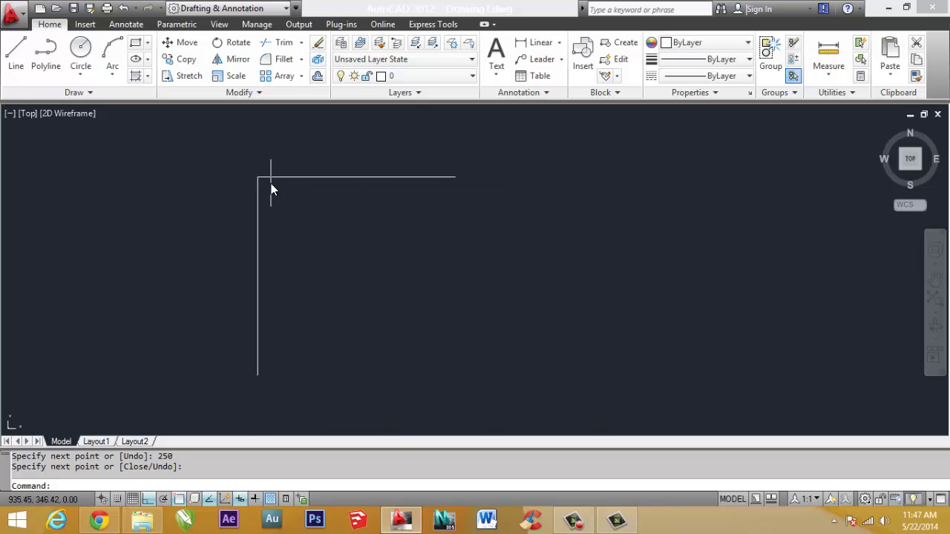
pyautogui.scroll(1, 270, 190)
# - Draw a 15 x 15 square just inside the L-shaped corner and begin selecting it
pyautogui.click(137, 45)
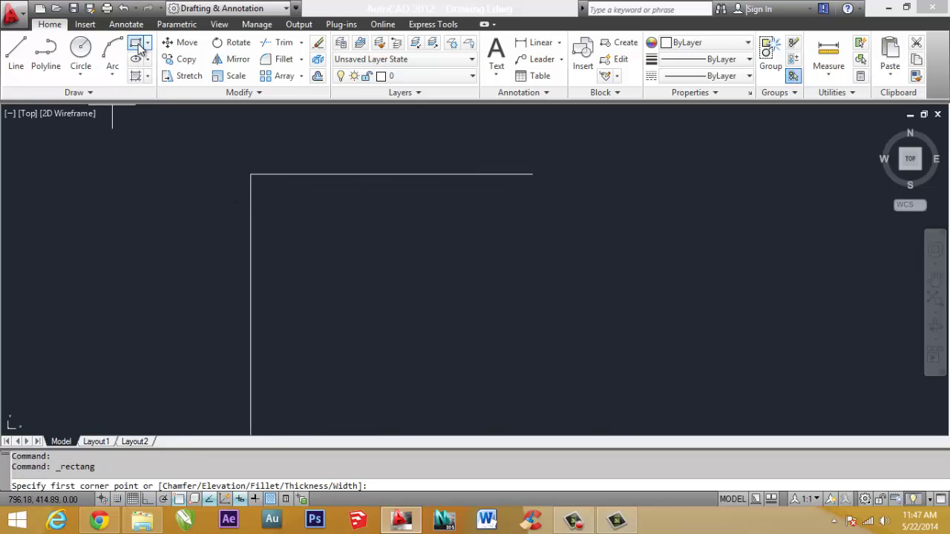
pyautogui.click(327, 269)
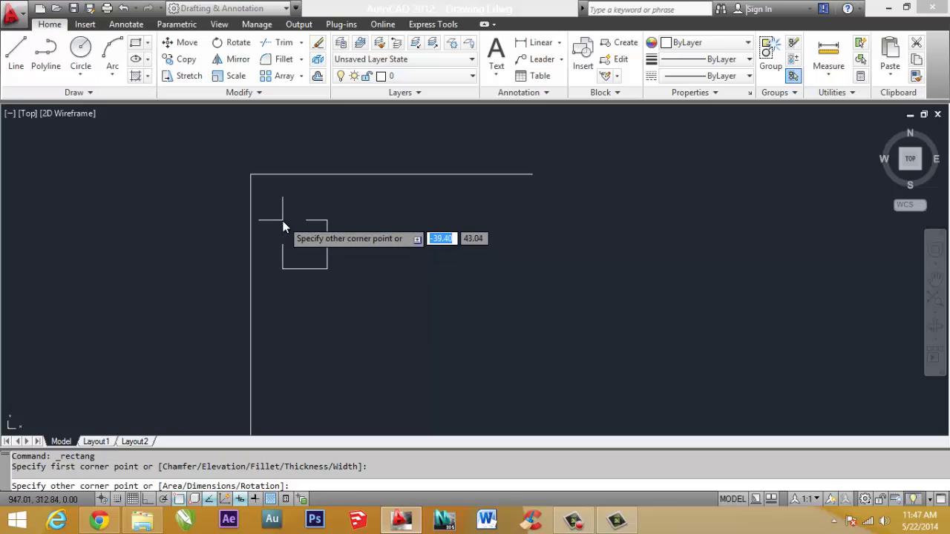
pyautogui.write('15')
pyautogui.press('Tab')
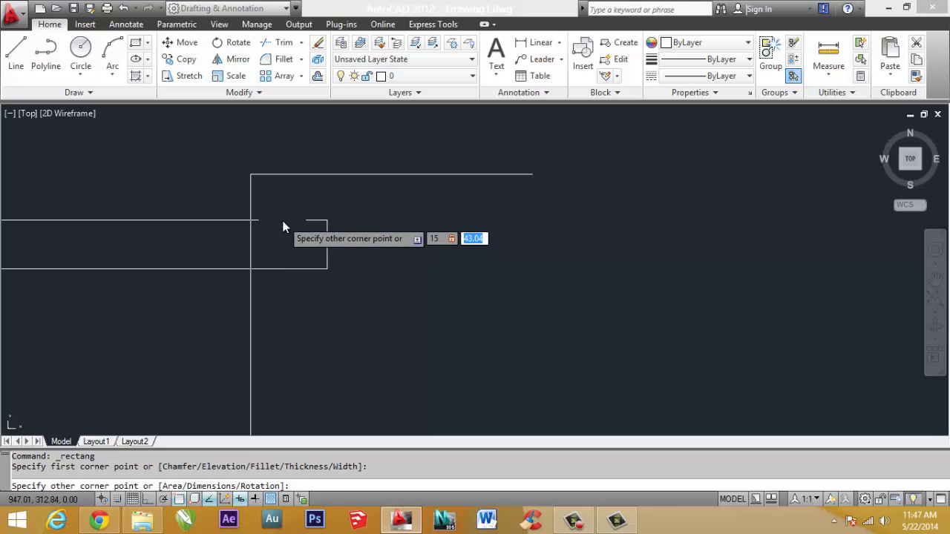
pyautogui.write('15')
pyautogui.press('Return')
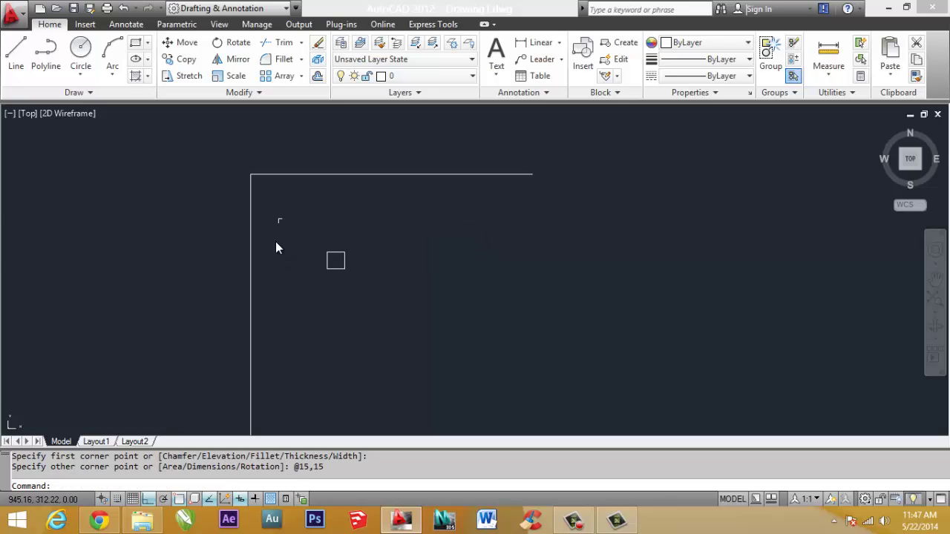
pyautogui.click(338, 260)
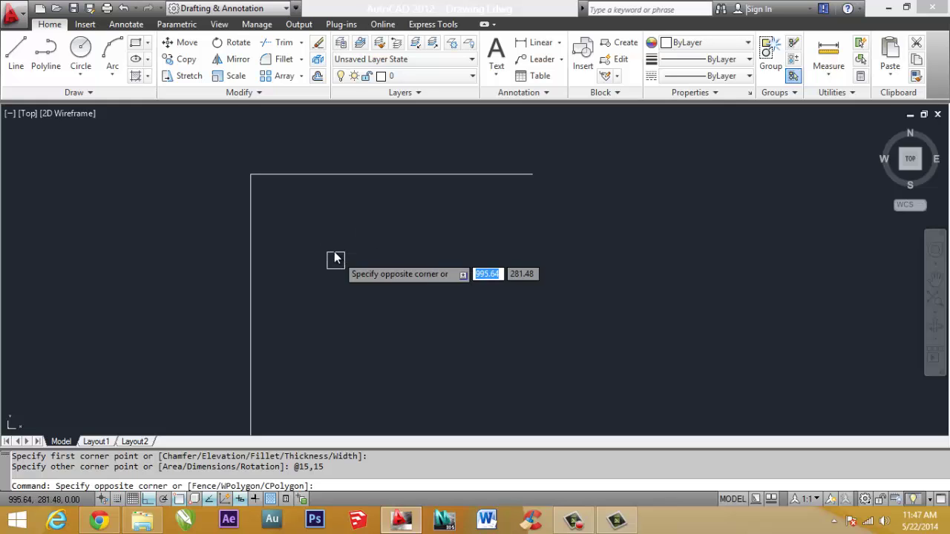
# - Move the square so its corner snaps to where the two lines meet, then reselect it
pyautogui.click(333, 257)
pyautogui.rightClick(333, 258)
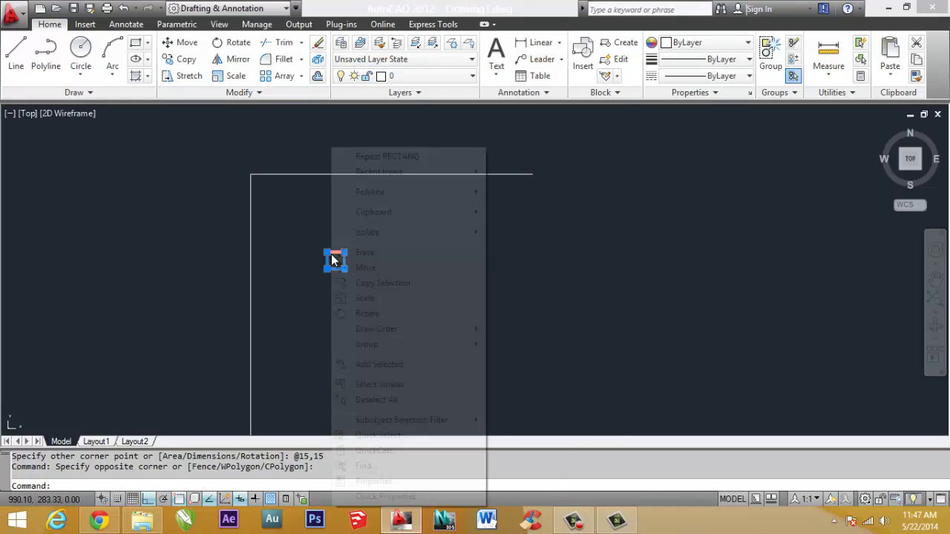
pyautogui.click(379, 272)
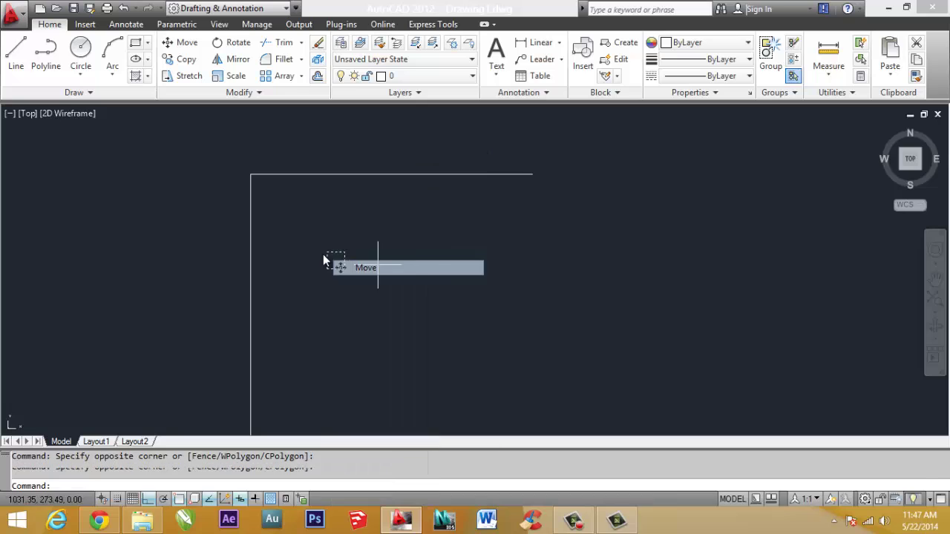
pyautogui.click(326, 254)
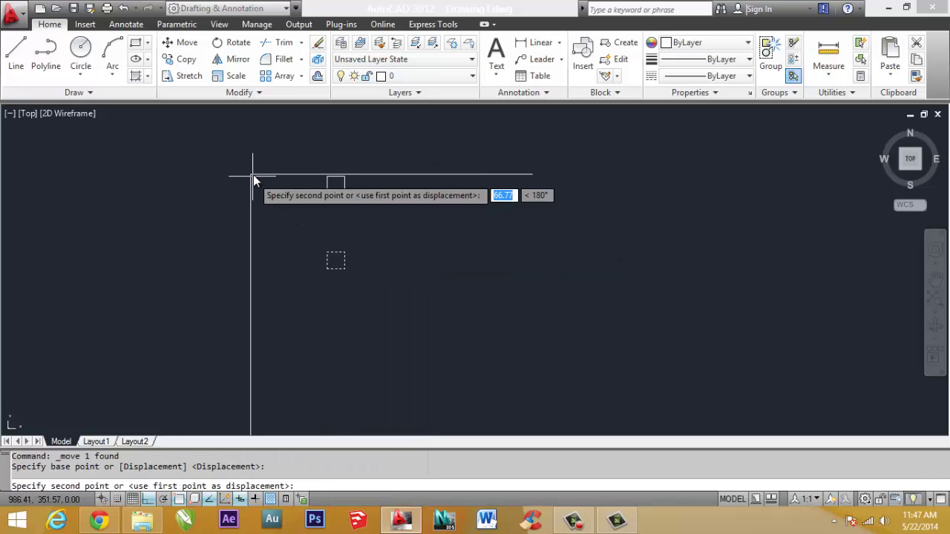
pyautogui.click(251, 176)
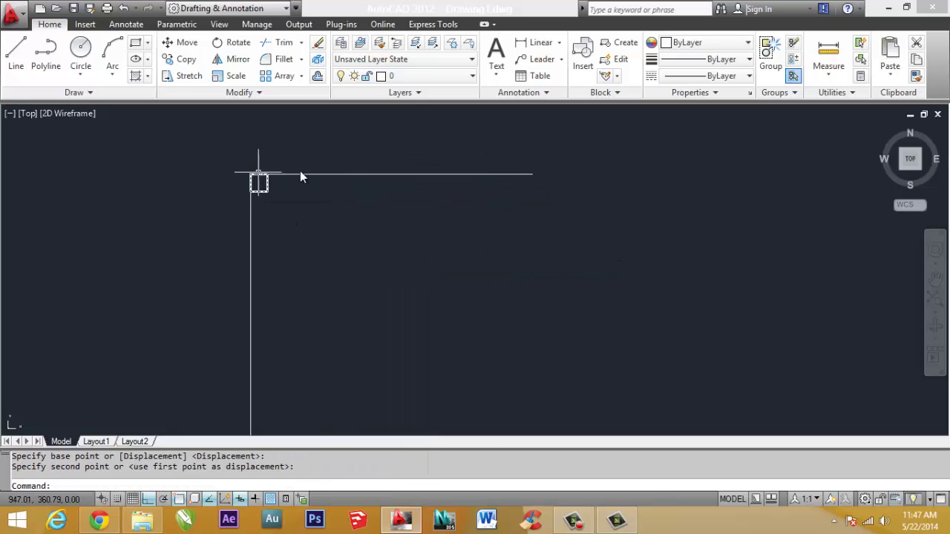
pyautogui.rightClick(264, 186)
pyautogui.press('Escape')
pyautogui.click(496, 265)
pyautogui.click(253, 183)
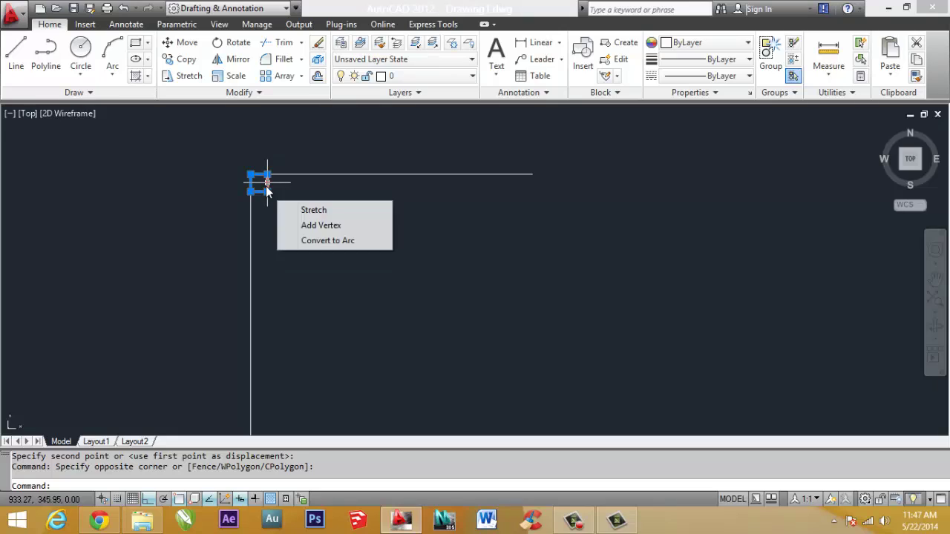
# - Copy the corner square to the right end of the top line
pyautogui.rightClick(260, 182)
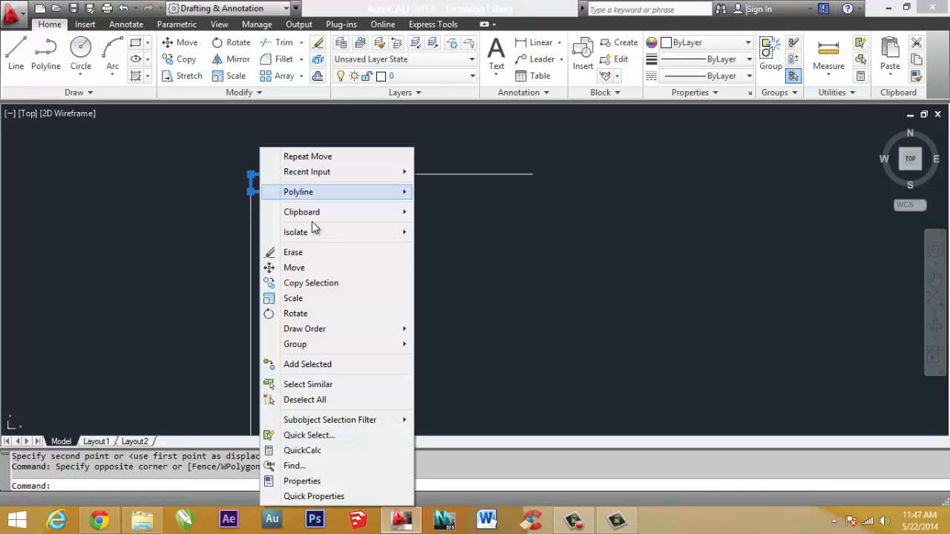
pyautogui.click(333, 288)
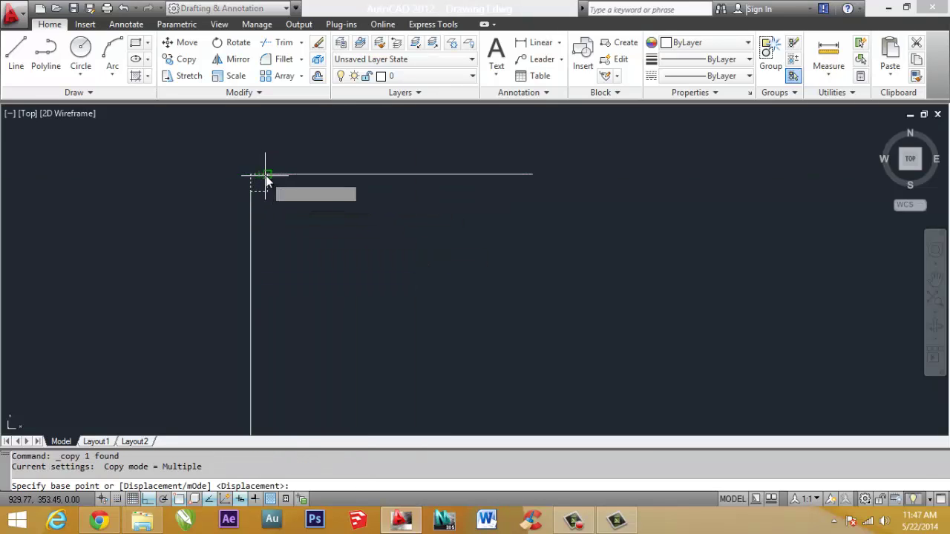
pyautogui.click(268, 176)
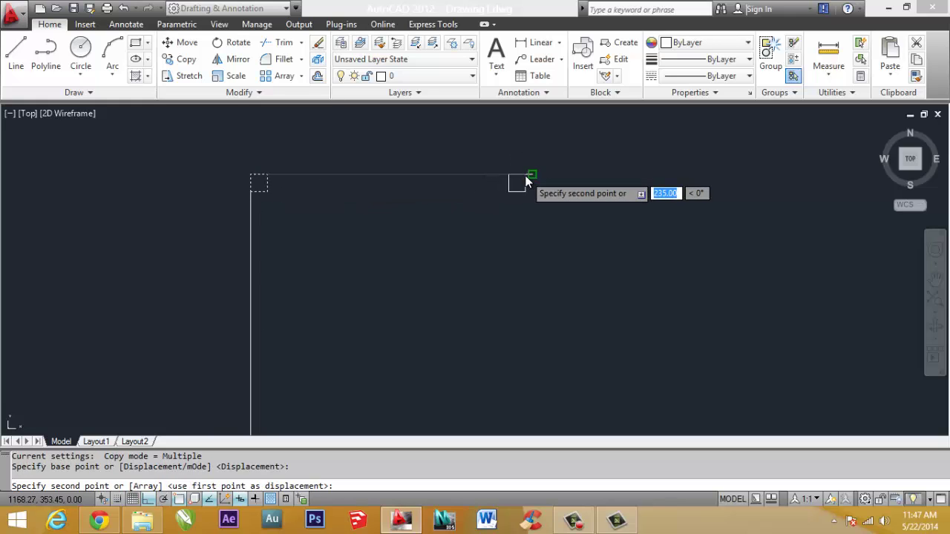
pyautogui.click(527, 180)
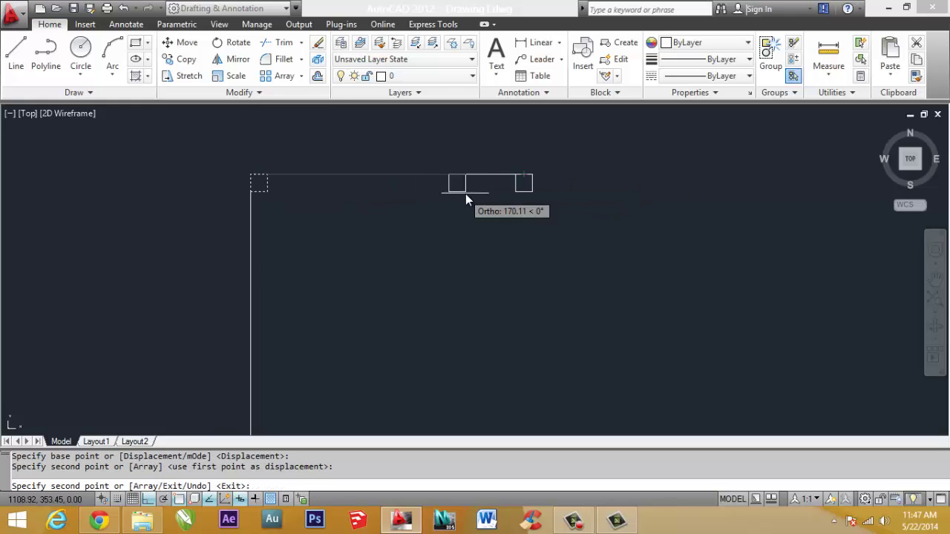
pyautogui.press('Return')
# - Erase the top horizontal line
pyautogui.scroll(-2, 412, 156)
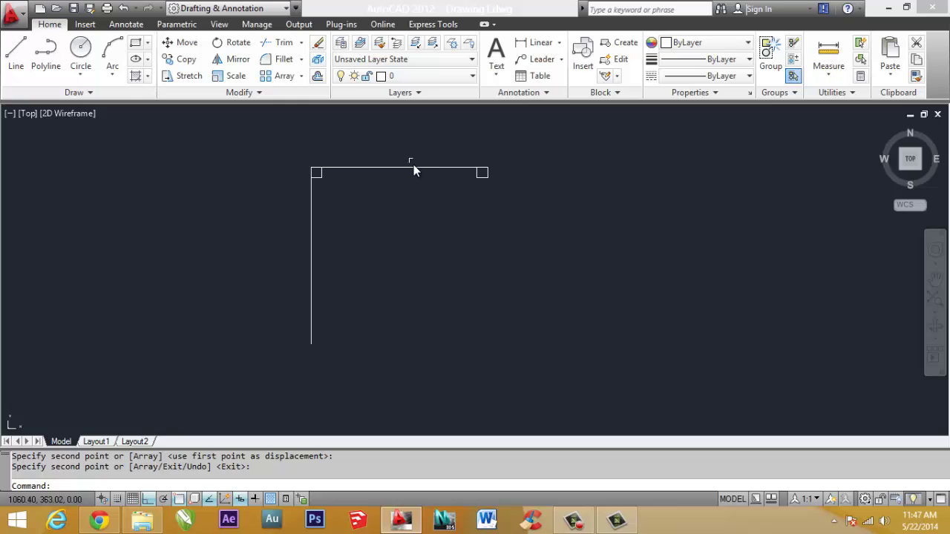
pyautogui.click(413, 168)
pyautogui.press('Delete')
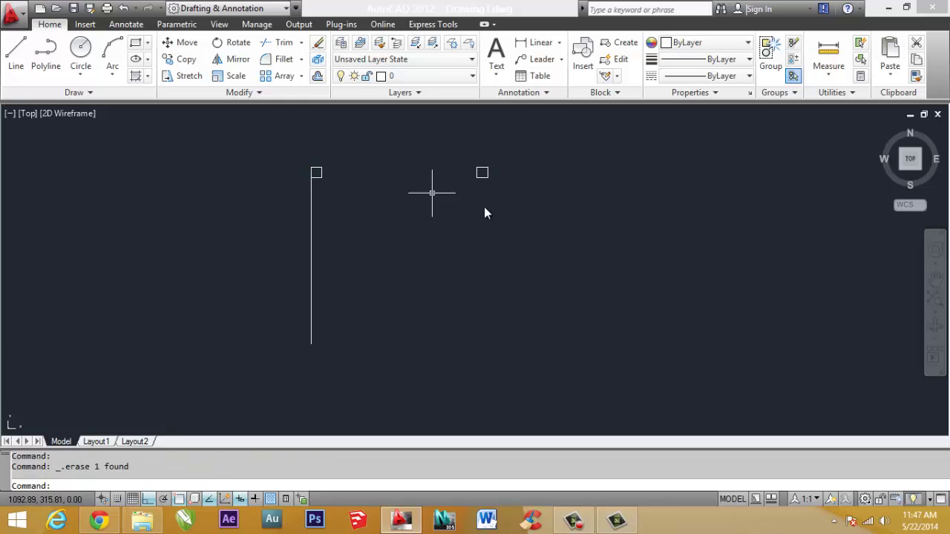
# - Copy both squares down to the vertical line's lower end, then erase that line
pyautogui.click(514, 206)
pyautogui.click(316, 162)
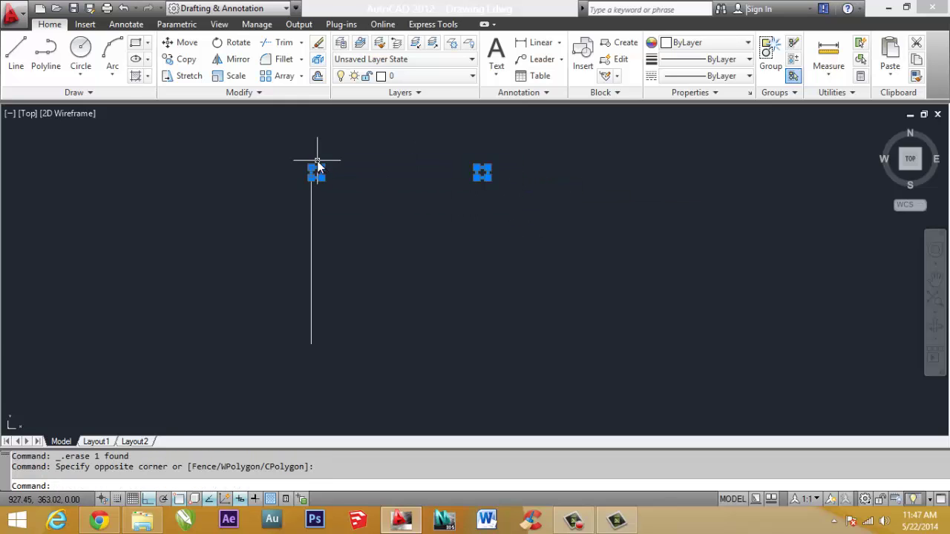
pyautogui.rightClick(316, 171)
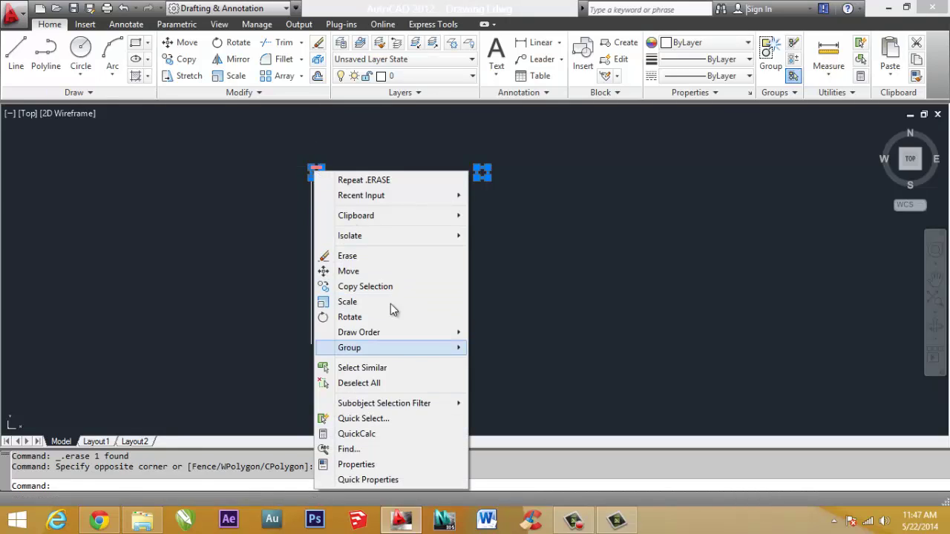
pyautogui.click(384, 287)
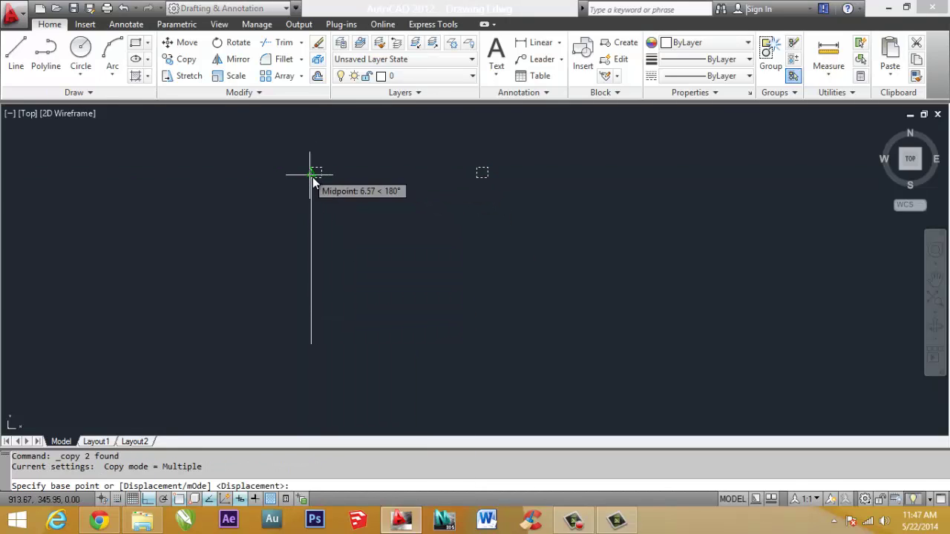
pyautogui.click(315, 175)
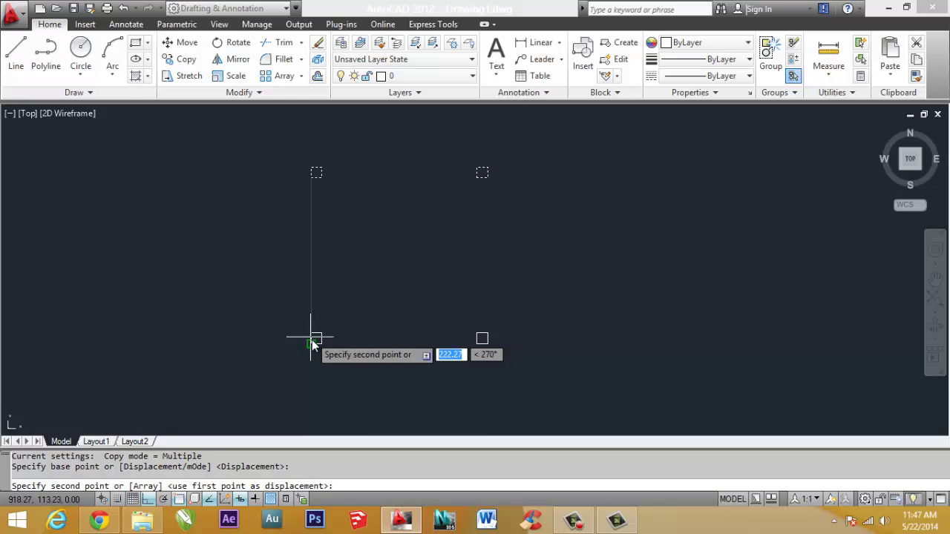
pyautogui.click(313, 342)
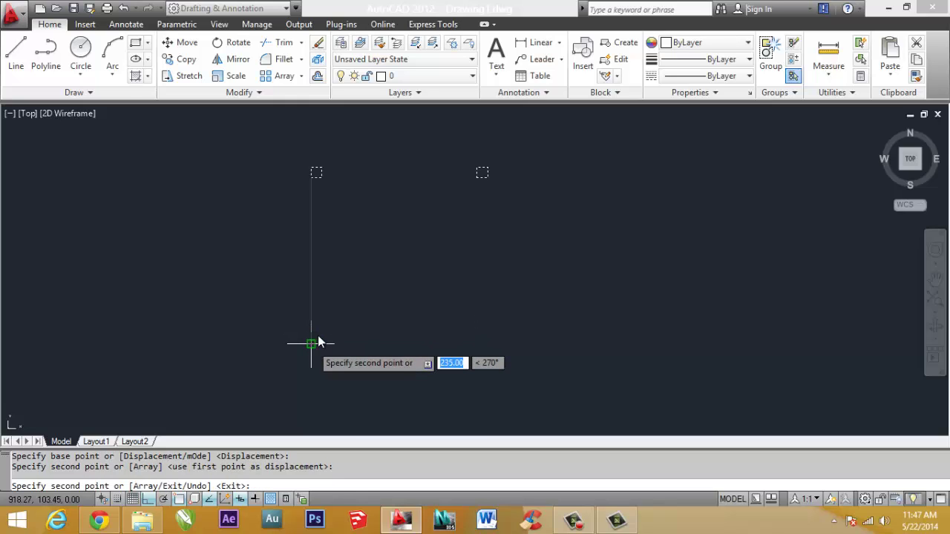
pyautogui.press('Return')
pyautogui.click(310, 289)
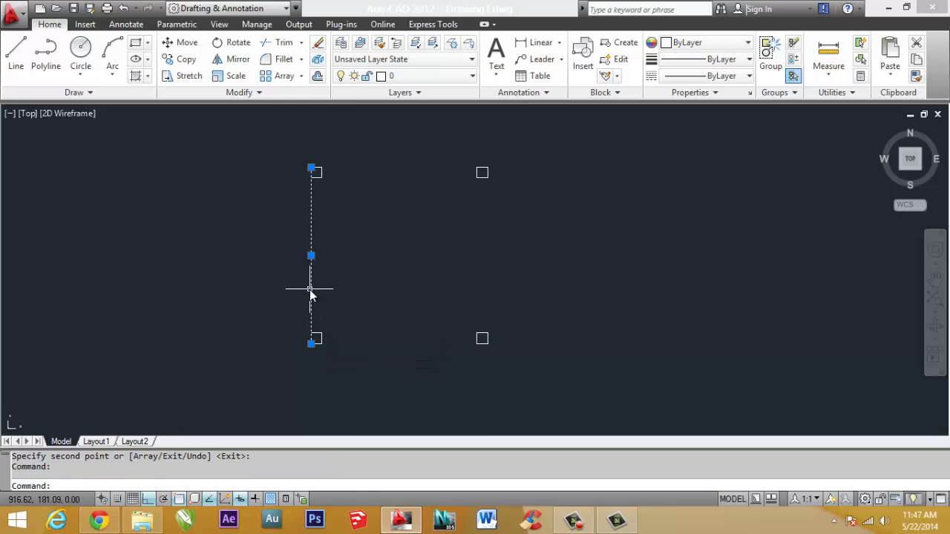
pyautogui.press('Delete')
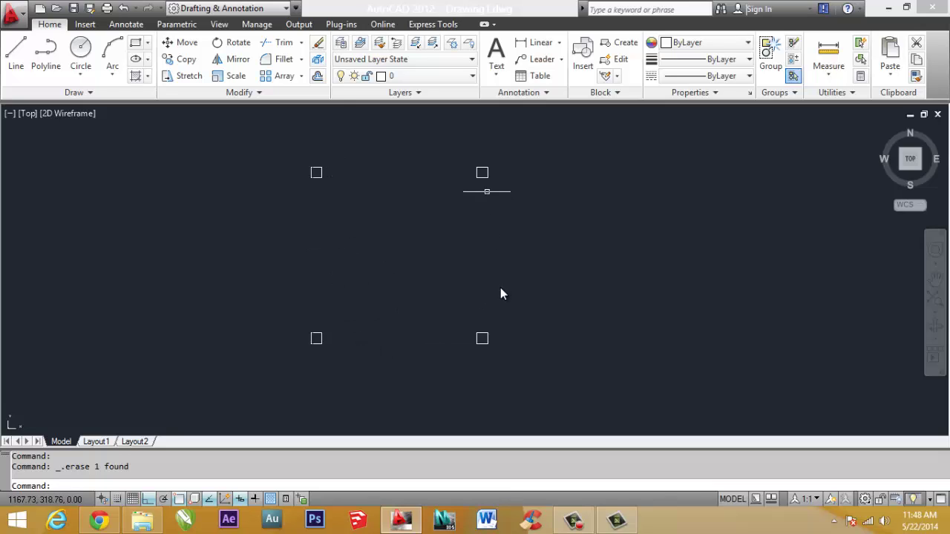
# - Start MLINE (ml) with Zero justification and a scale of 15
pyautogui.write('m')
pyautogui.write('l')
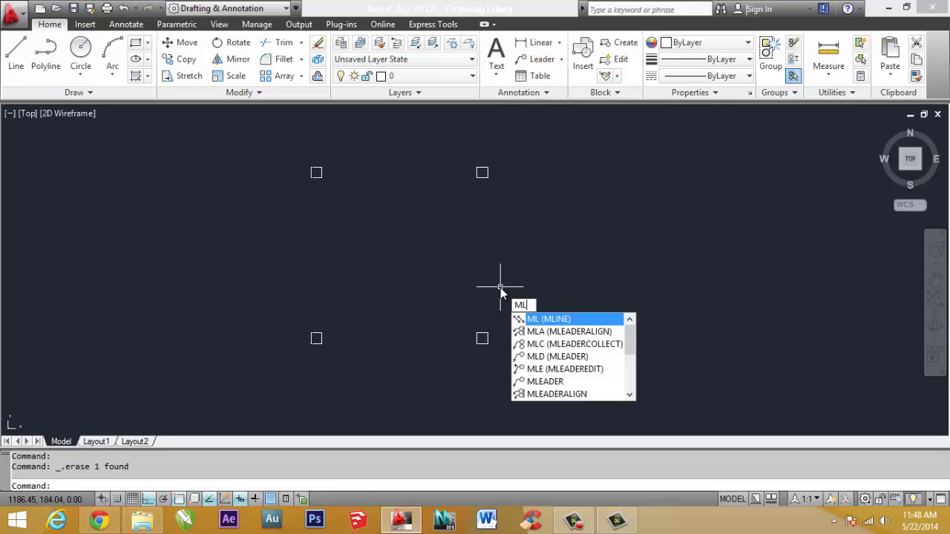
pyautogui.press('Return')
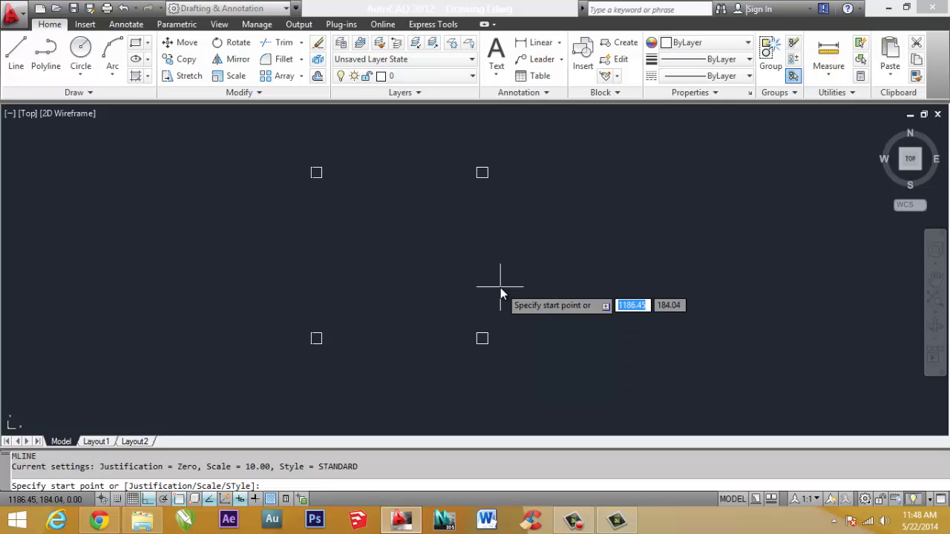
pyautogui.write('j')
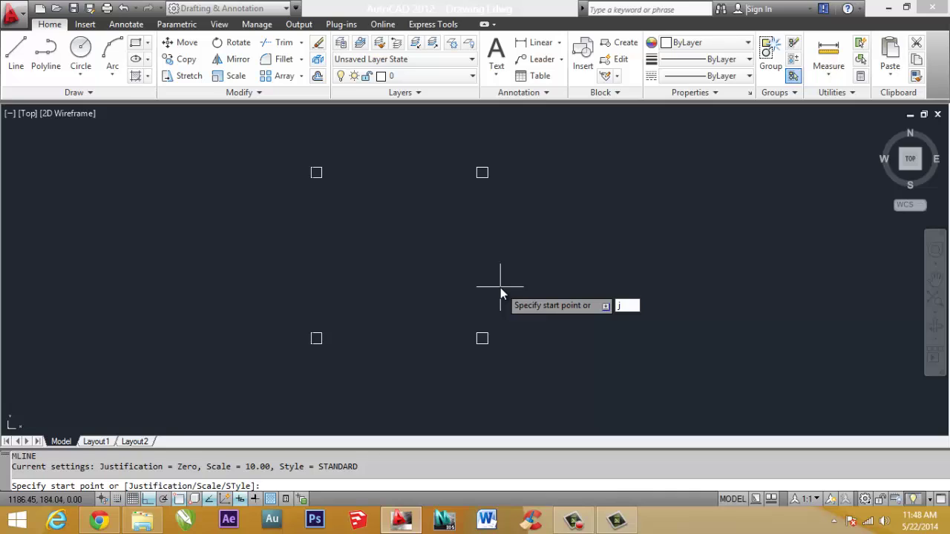
pyautogui.press('Return')
pyautogui.write('z')
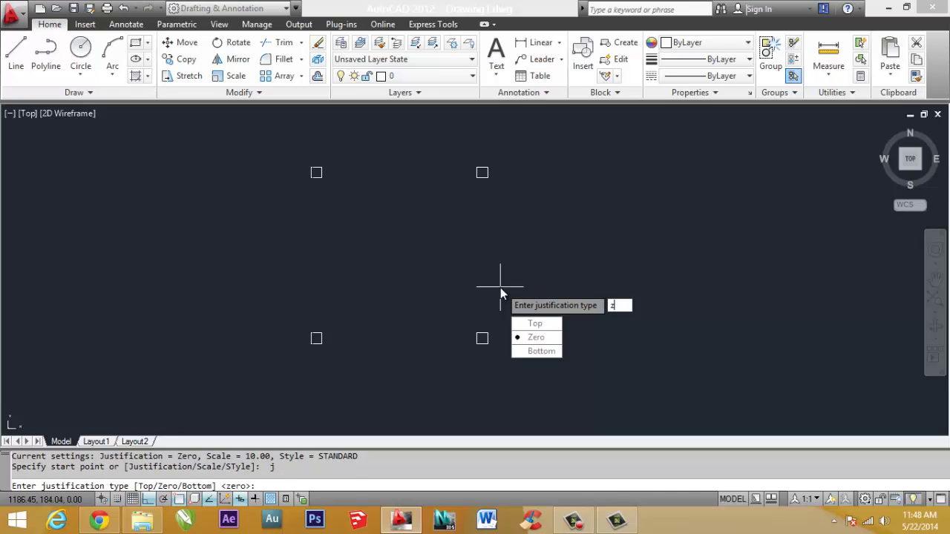
pyautogui.press('Return')
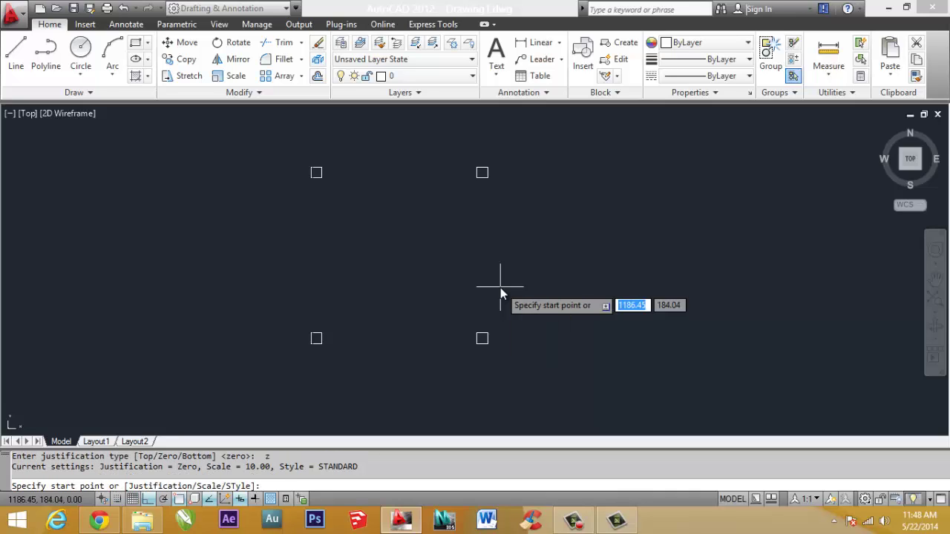
pyautogui.write('s')
pyautogui.press('Return')
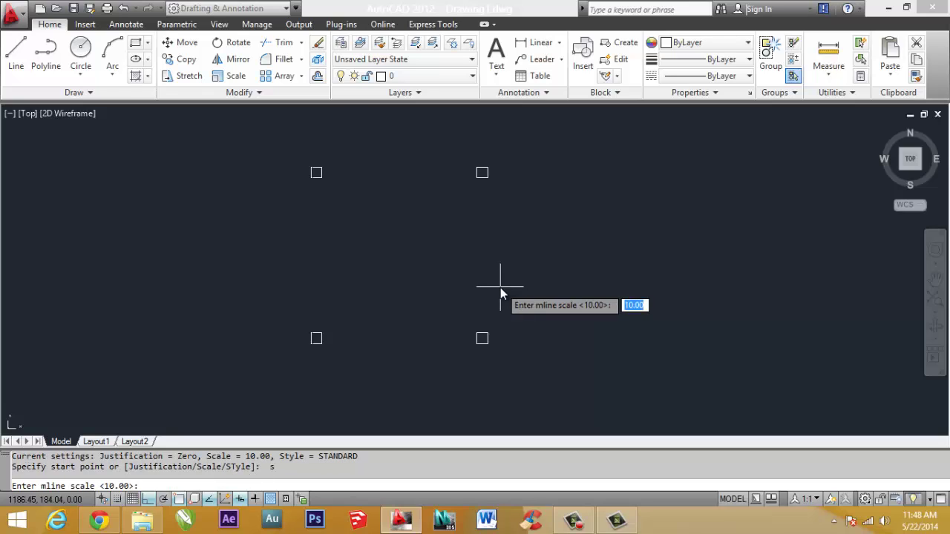
pyautogui.write('15')
pyautogui.press('Return')
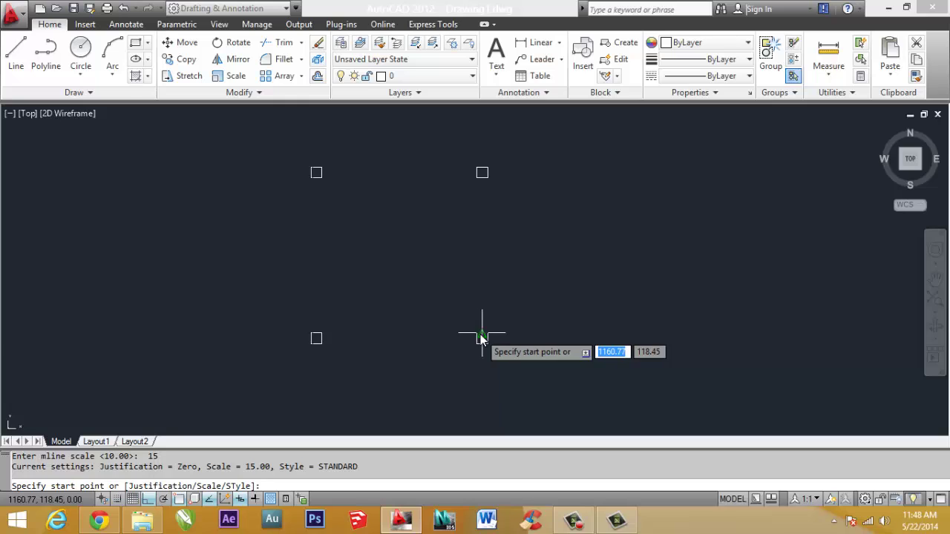
# - Draw the right and top multiline walls between the corner columns
pyautogui.click(482, 338)
pyautogui.scroll(3, 470, 173)
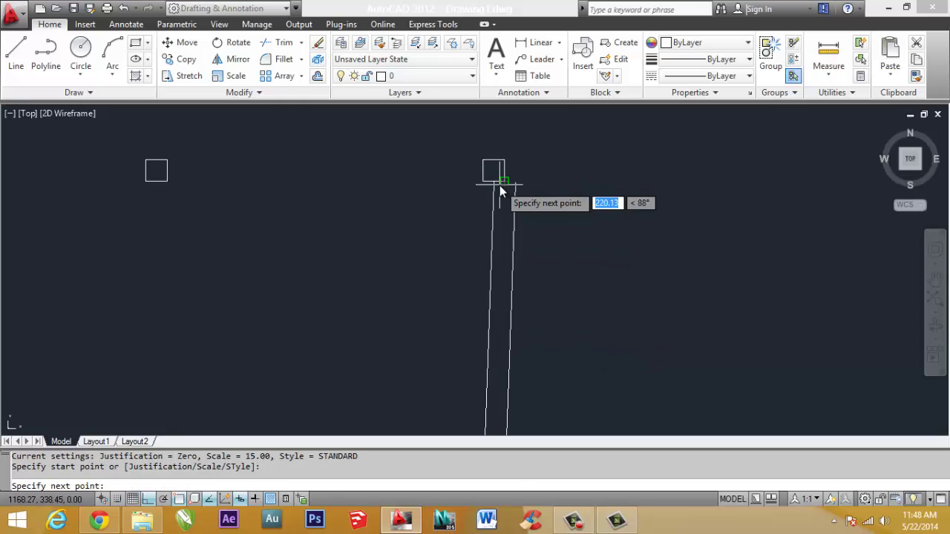
pyautogui.click(494, 185)
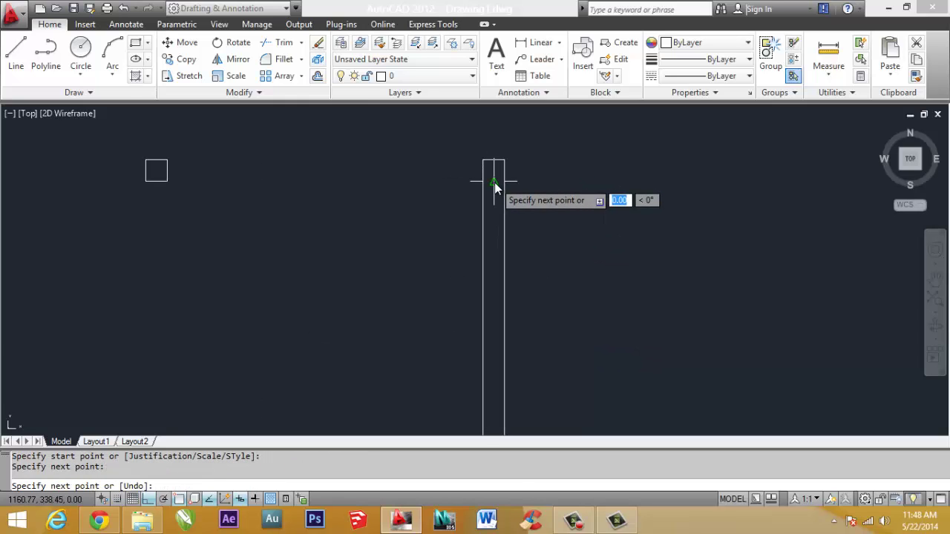
pyautogui.press('Return')
pyautogui.press('Return')
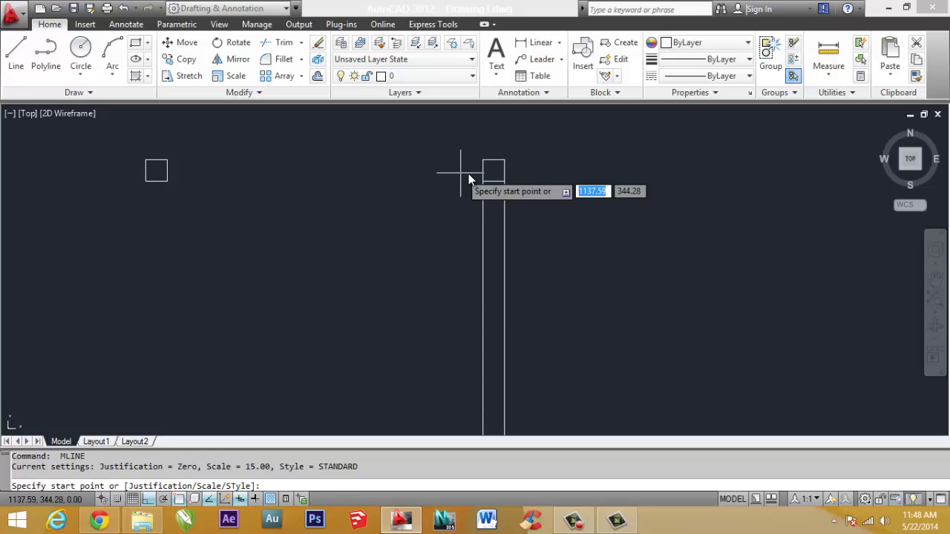
pyautogui.click(482, 173)
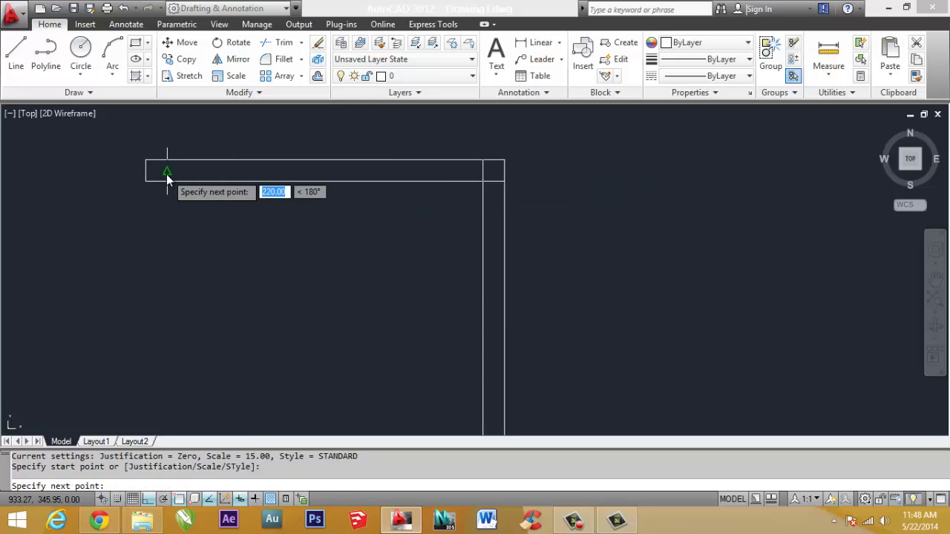
pyautogui.click(167, 175)
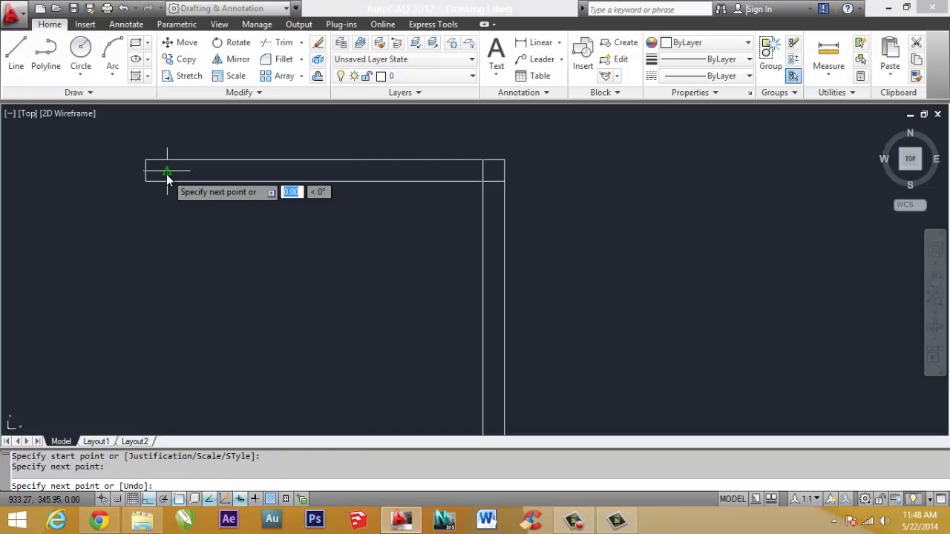
pyautogui.press('Return')
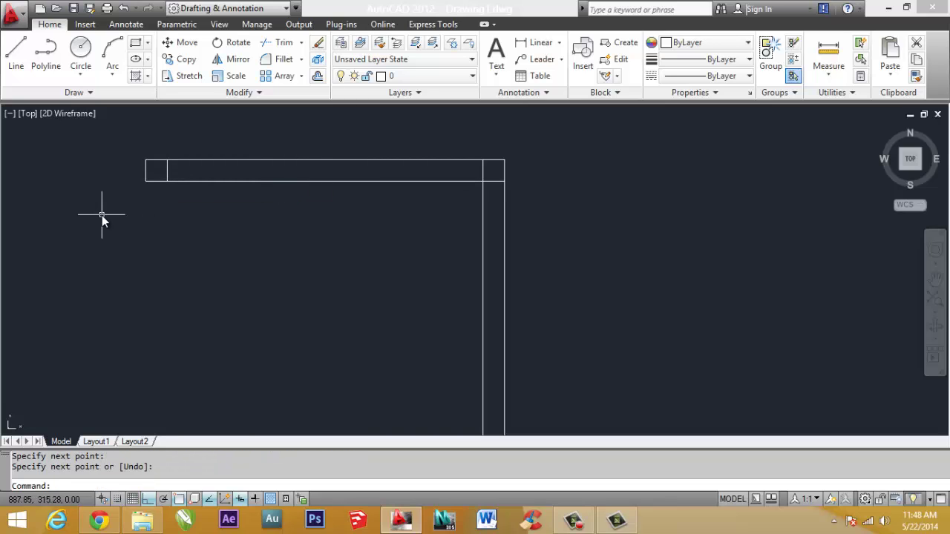
# - Draw the left and bottom multiline walls to close the square room
pyautogui.press('Return')
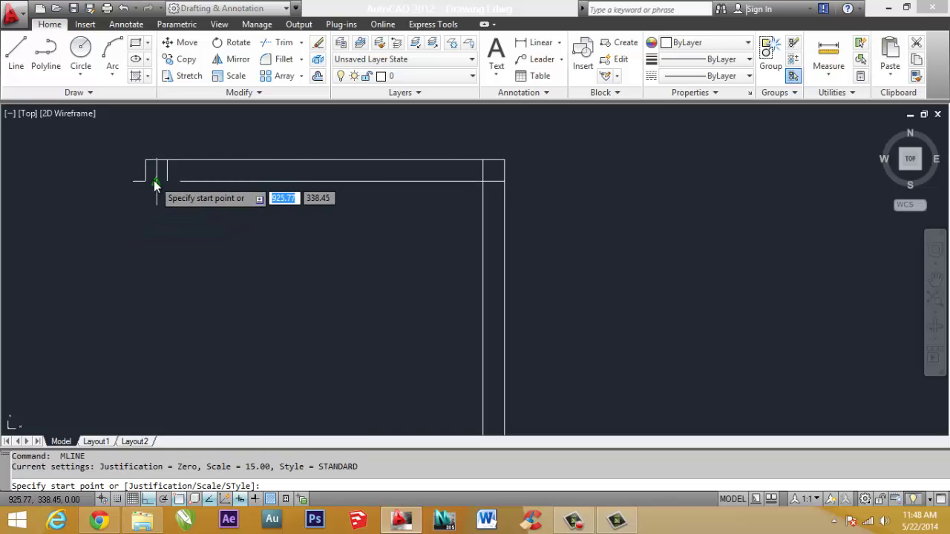
pyautogui.click(154, 180)
pyautogui.scroll(-2, 158, 176)
pyautogui.scroll(3, 166, 240)
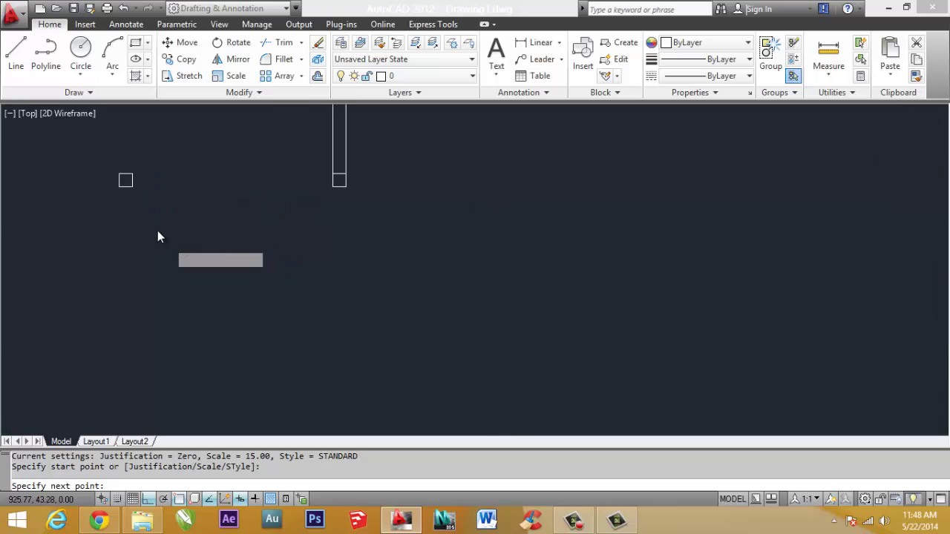
pyautogui.click(127, 180)
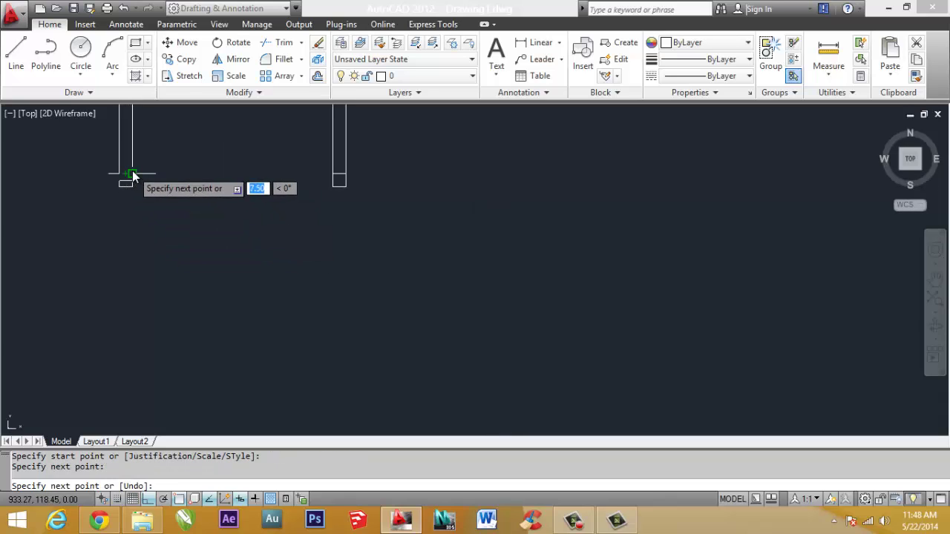
pyautogui.press('Return')
pyautogui.press('Return')
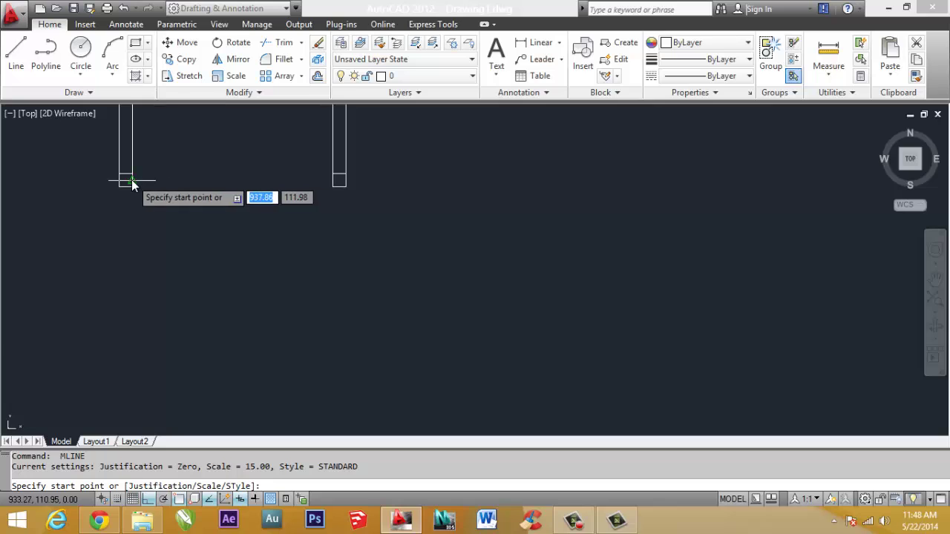
pyautogui.click(127, 181)
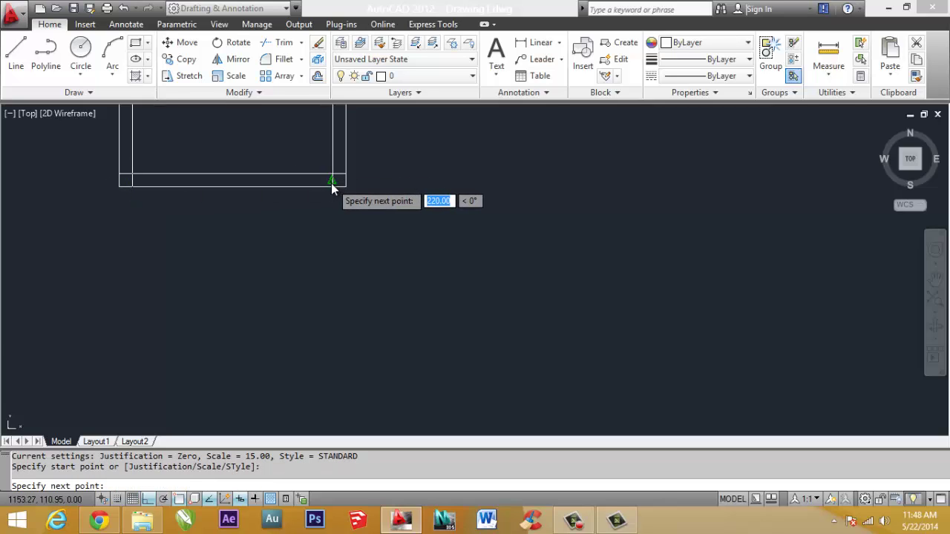
pyautogui.click(332, 184)
pyautogui.press('Return')
pyautogui.scroll(-1, 421, 306)
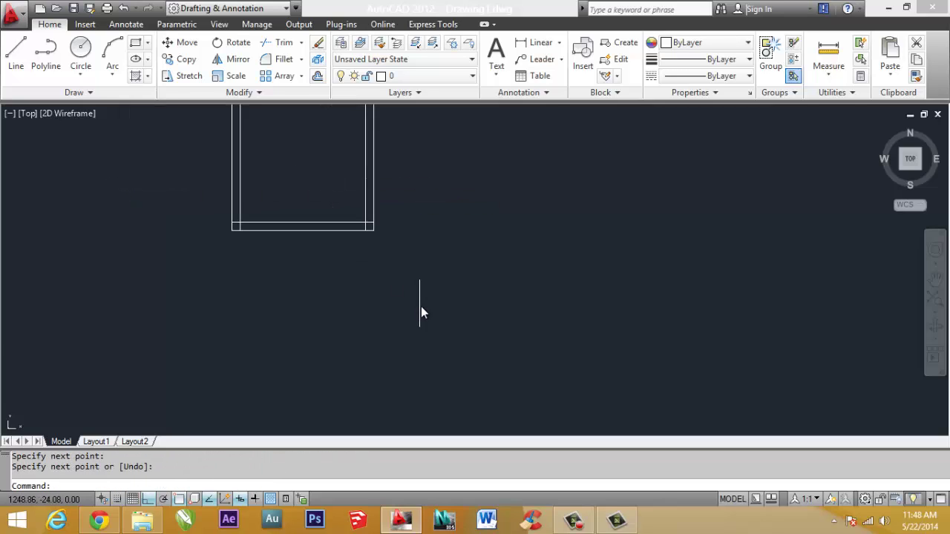
pyautogui.scroll(-1, 421, 307)
pyautogui.scroll(1, 401, 205)
pyautogui.scroll(1, 371, 216)
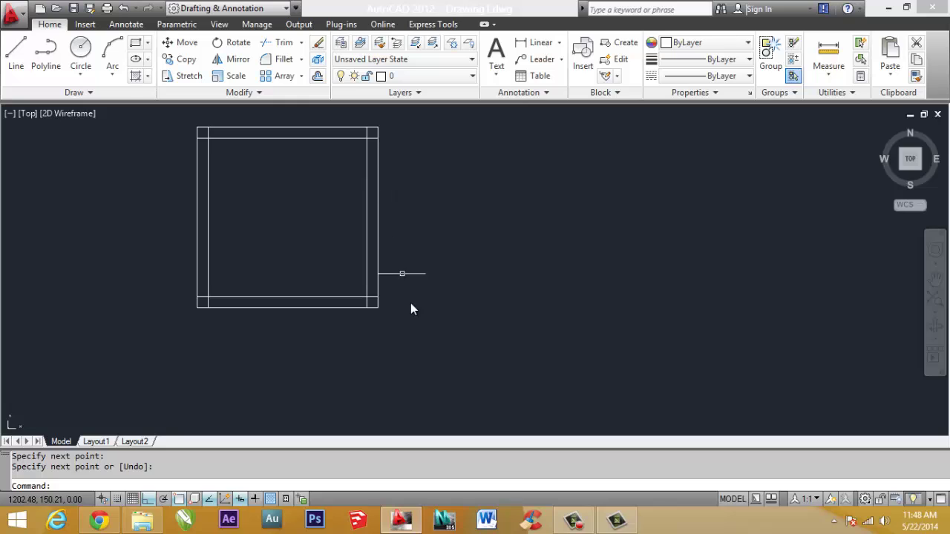
# - Restart MLINE (ml) with Zero justification and a scale of 10
pyautogui.write('m')
pyautogui.write('l')
pyautogui.press('Return')
pyautogui.write('j')
pyautogui.press('Return')
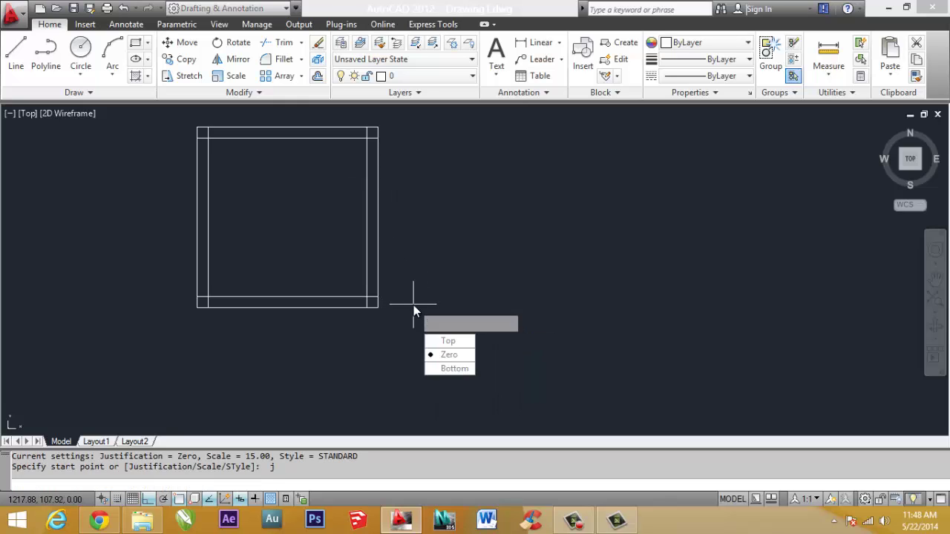
pyautogui.write('z')
pyautogui.press('Return')
pyautogui.write('s')
pyautogui.press('Return')
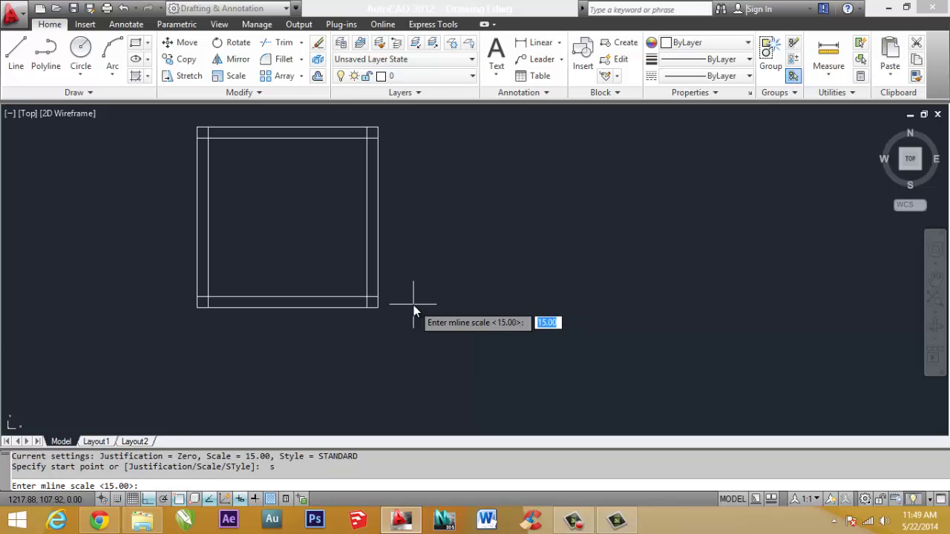
pyautogui.write('10')
pyautogui.press('Return')
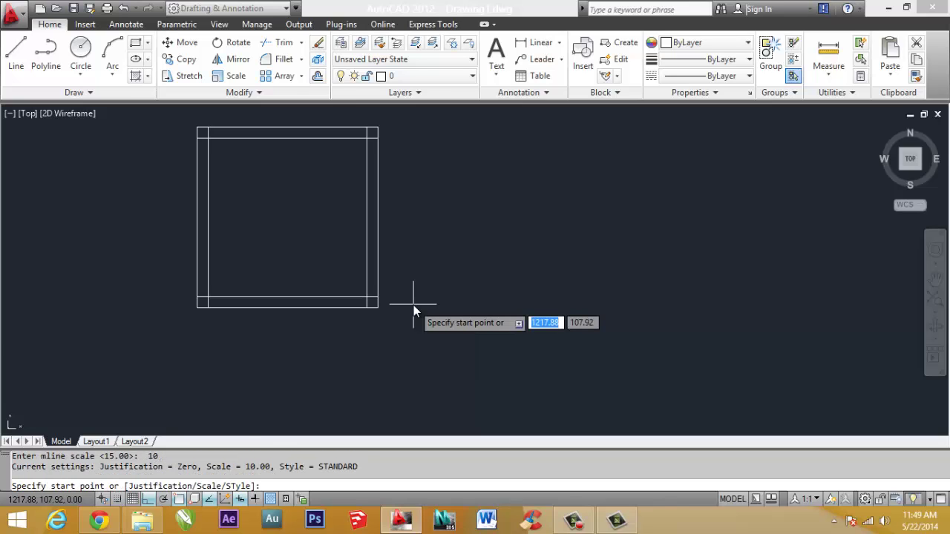
# - Draw scale-10 multiline segments at the bottom-right and top-right corners
pyautogui.scroll(3, 376, 288)
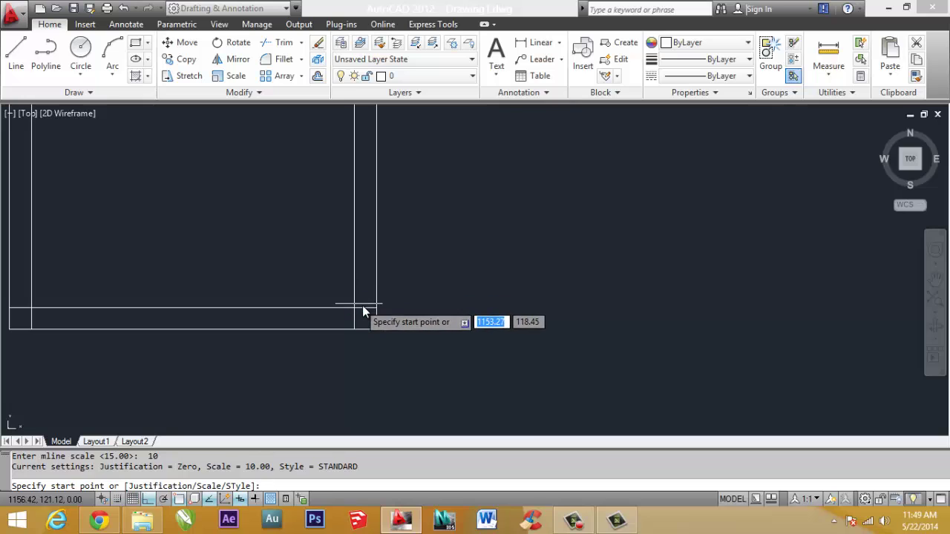
pyautogui.click(362, 306)
pyautogui.scroll(-5, 365, 312)
pyautogui.scroll(-3, 361, 205)
pyautogui.scroll(4, 365, 228)
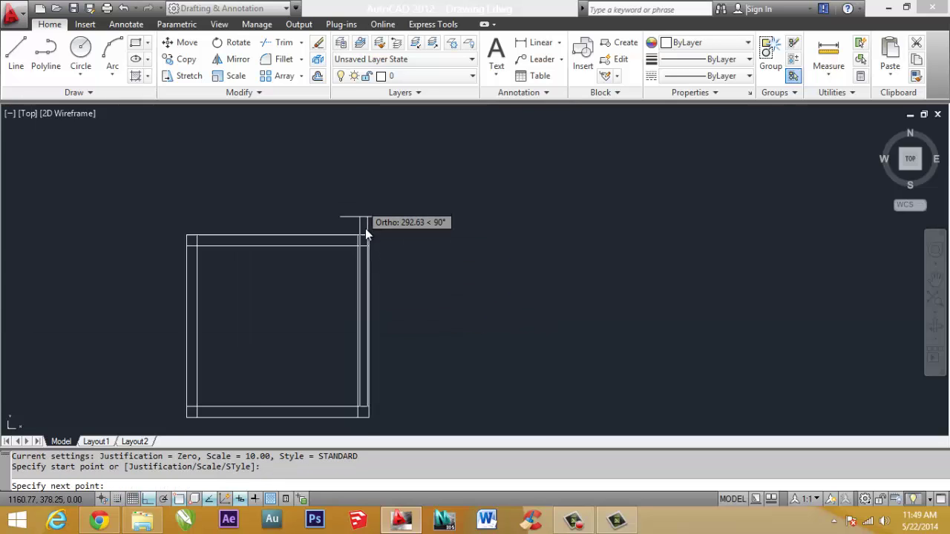
pyautogui.scroll(4, 371, 281)
pyautogui.click(357, 270)
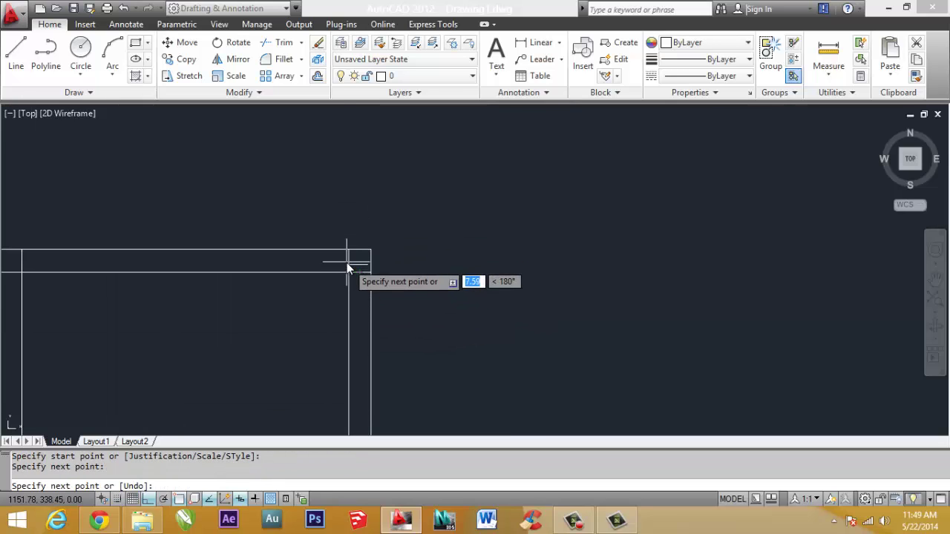
pyautogui.press('Return')
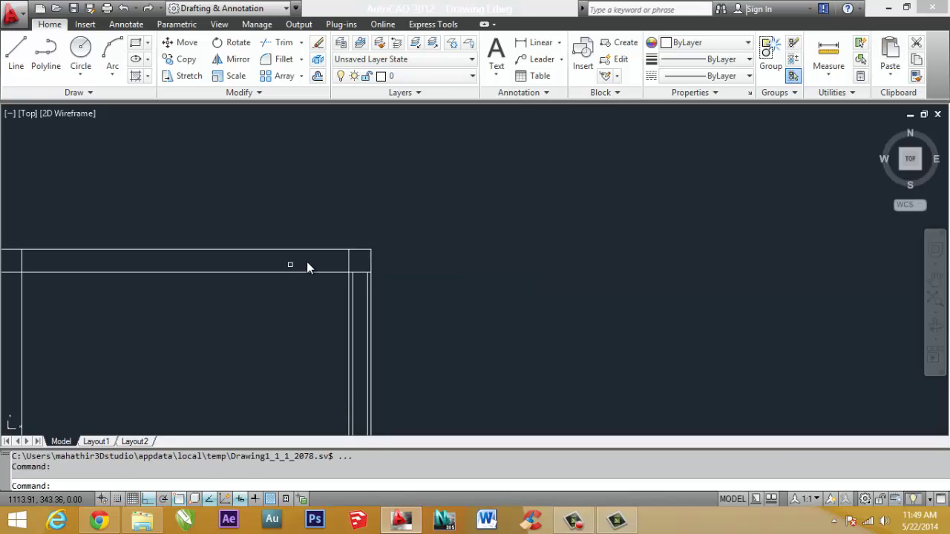
pyautogui.press('Return')
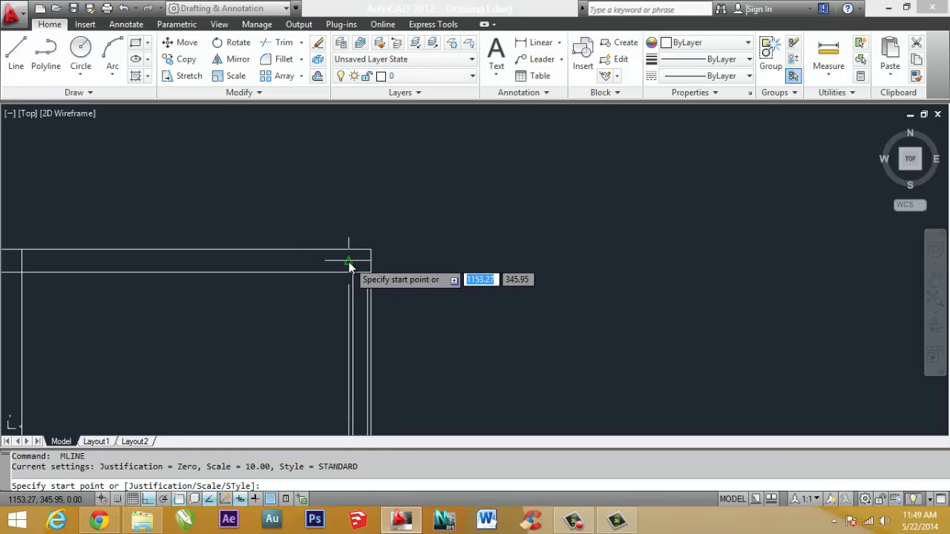
pyautogui.click(349, 253)
pyautogui.click(18, 264)
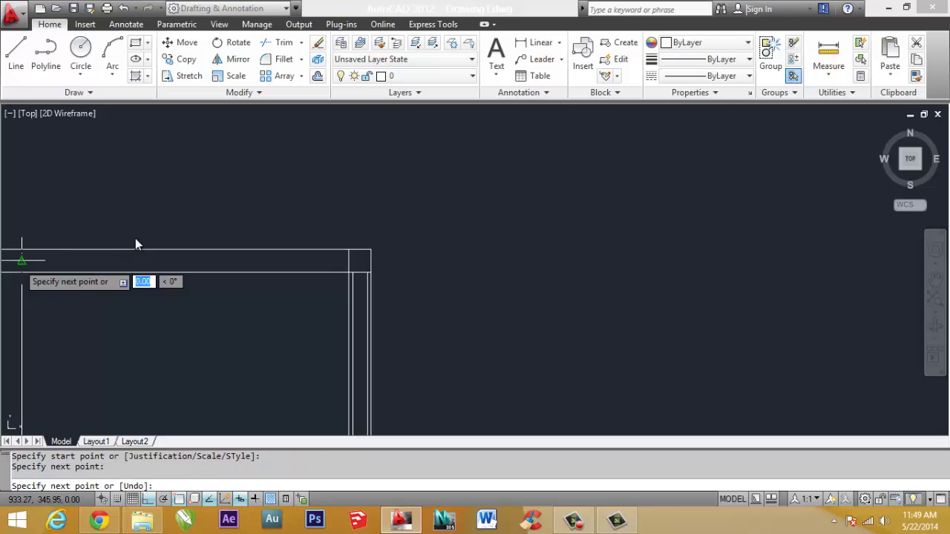
pyautogui.press('Return')
pyautogui.scroll(-2, 265, 220)
pyautogui.scroll(-2, 265, 220)
pyautogui.scroll(3, 174, 248)
# - Draw scale-10 segments from the top-left to bottom-left corner and along the bottom wall
pyautogui.press('Return')
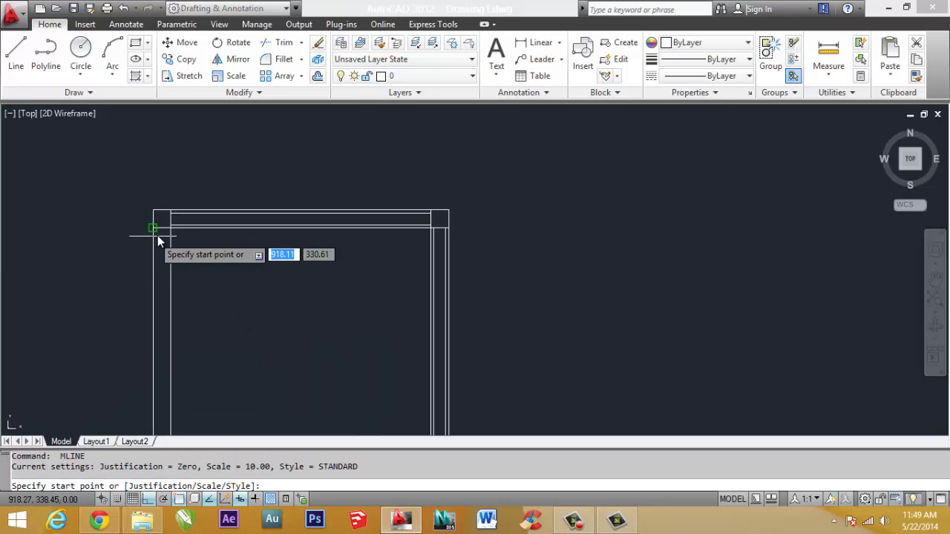
pyautogui.click(161, 230)
pyautogui.scroll(-4, 163, 245)
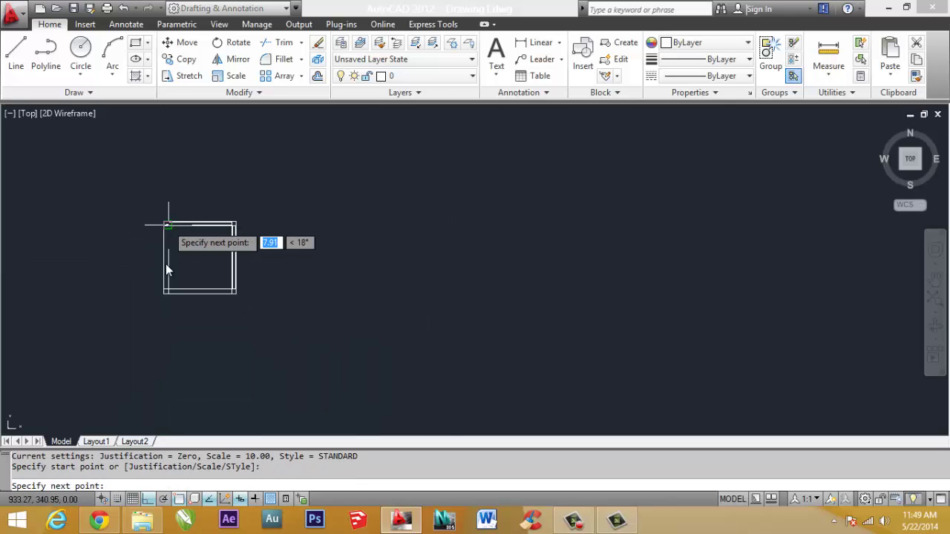
pyautogui.scroll(3, 170, 282)
pyautogui.scroll(1, 119, 294)
pyautogui.scroll(2, 119, 294)
pyautogui.scroll(1, 141, 297)
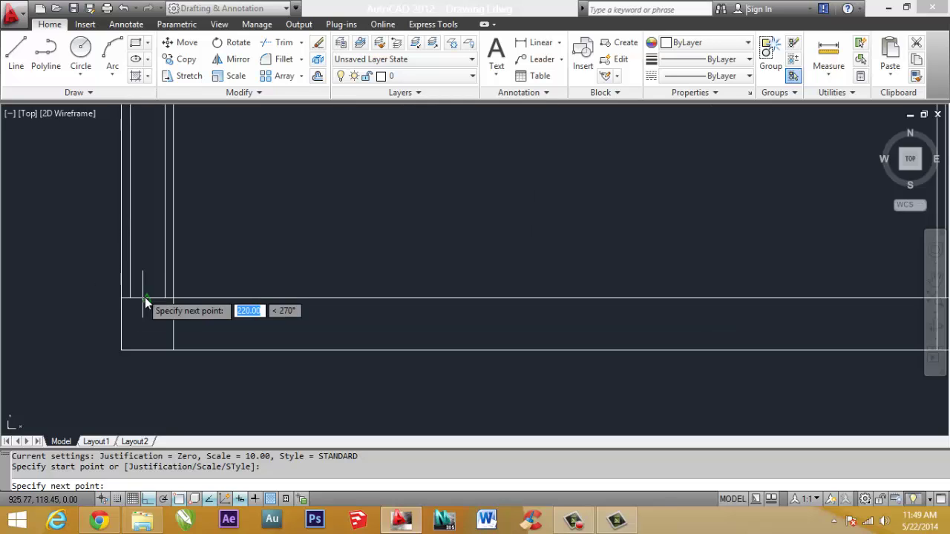
pyautogui.click(147, 301)
pyautogui.press('Return')
pyautogui.press('Return')
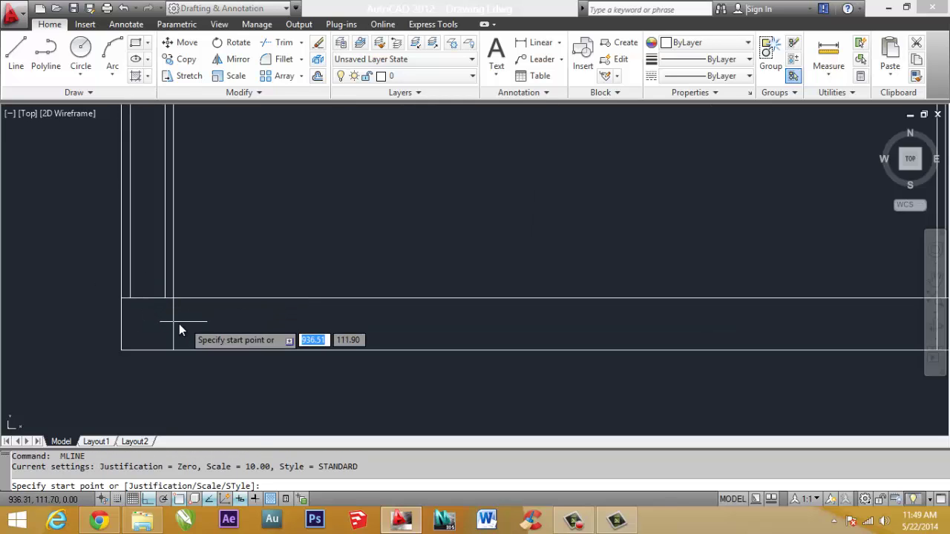
pyautogui.click(174, 324)
pyautogui.scroll(-2, 59, 287)
pyautogui.scroll(2, 415, 319)
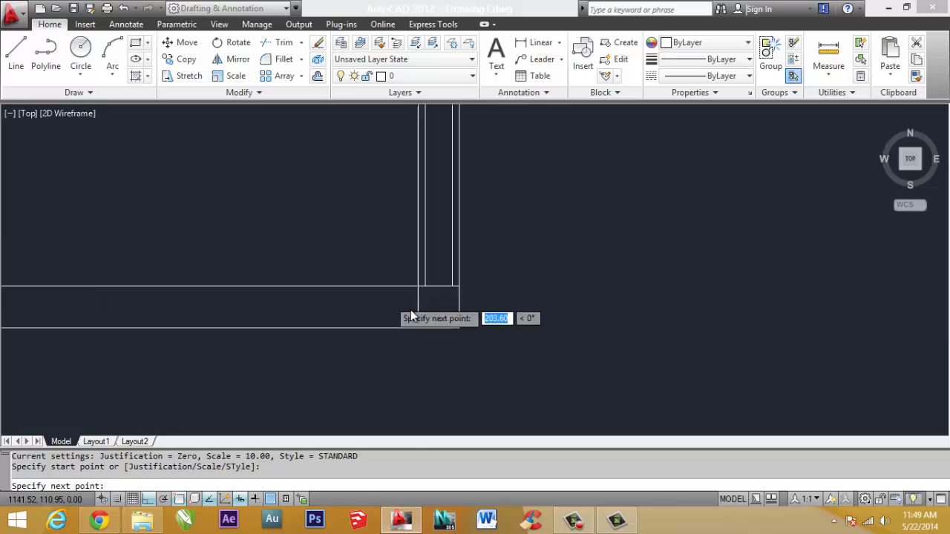
pyautogui.scroll(1, 437, 324)
pyautogui.click(429, 312)
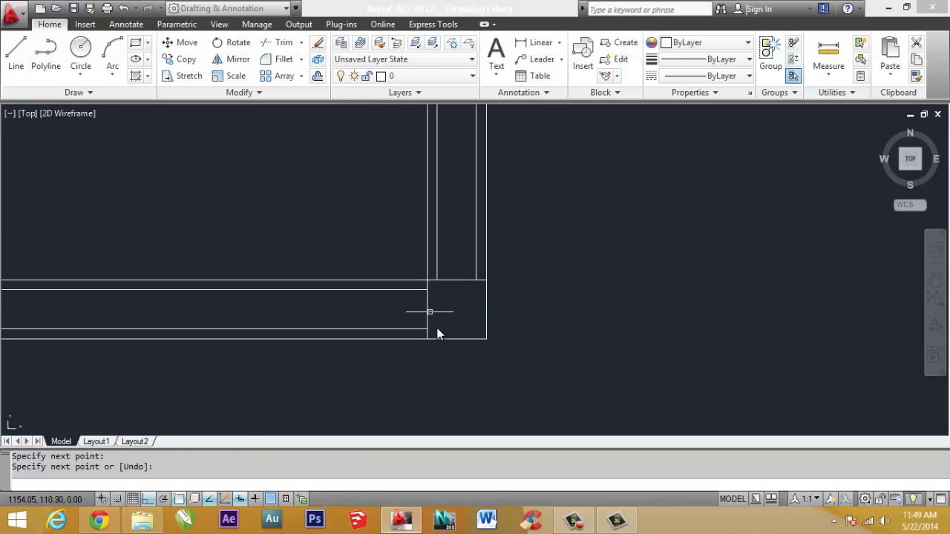
pyautogui.press('Return')
pyautogui.scroll(-1, 440, 344)
pyautogui.scroll(-5, 440, 344)
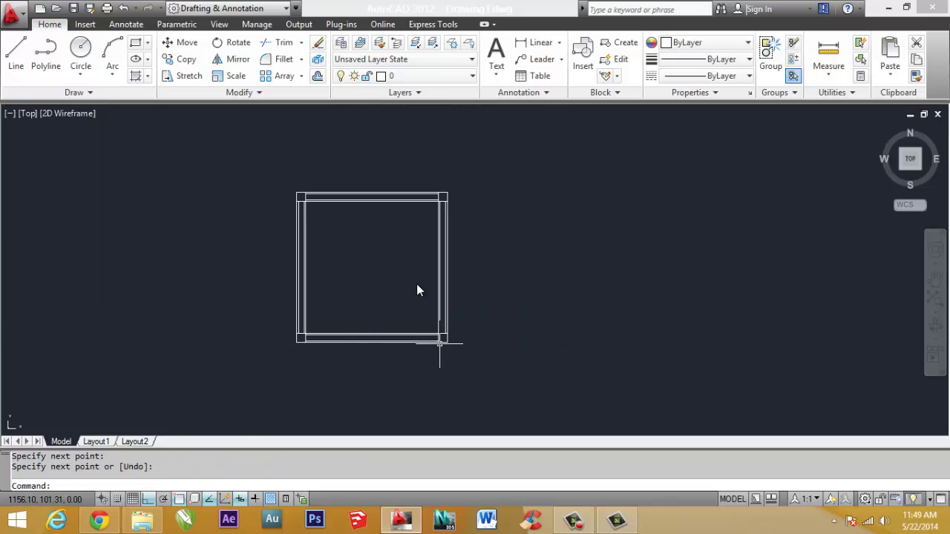
pyautogui.click(512, 275)
pyautogui.click(512, 260)
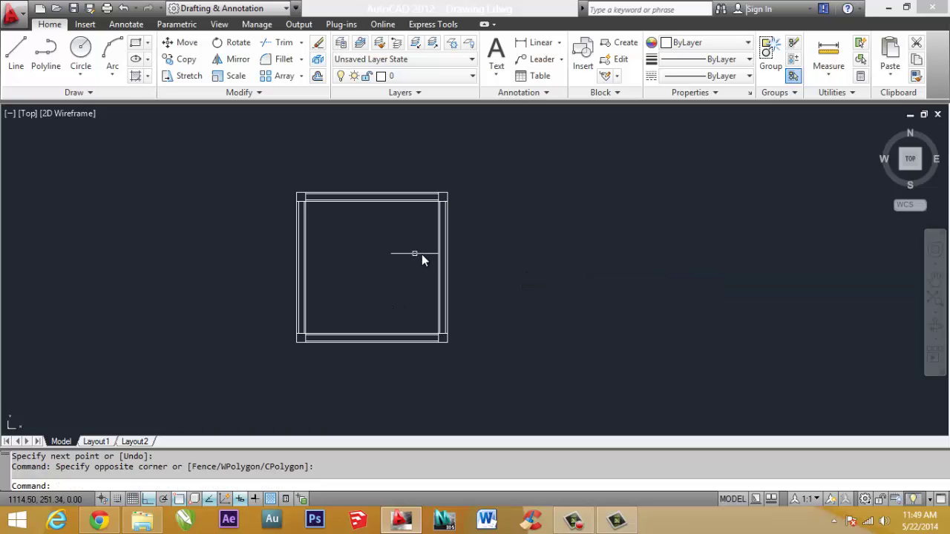
pyautogui.scroll(2, 427, 252)
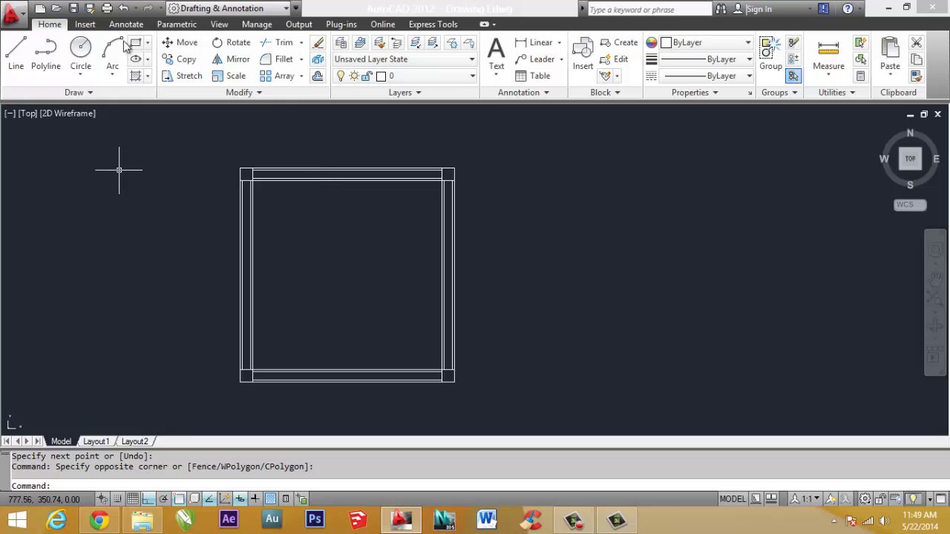
# - Insert the 'bintu 1' door block just below the room's bottom wall
pyautogui.click(583, 54)
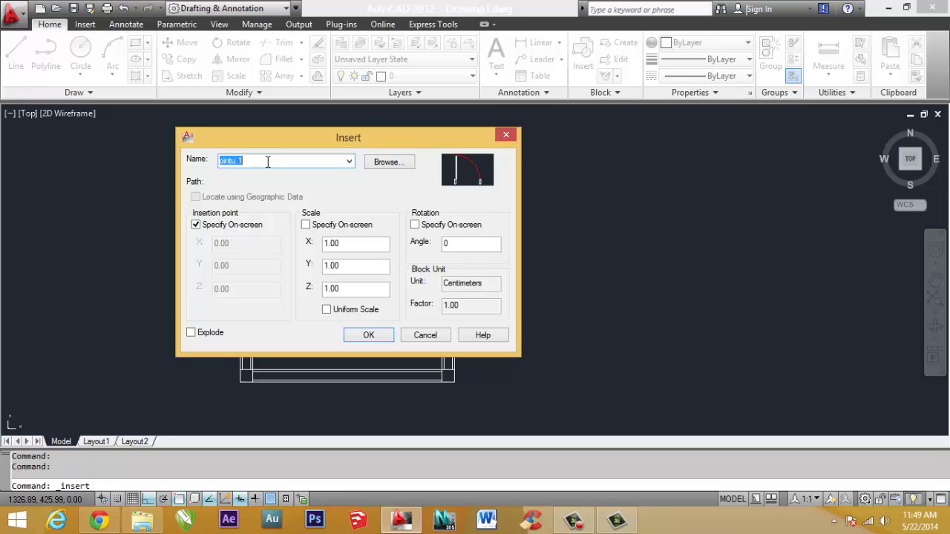
pyautogui.click(369, 336)
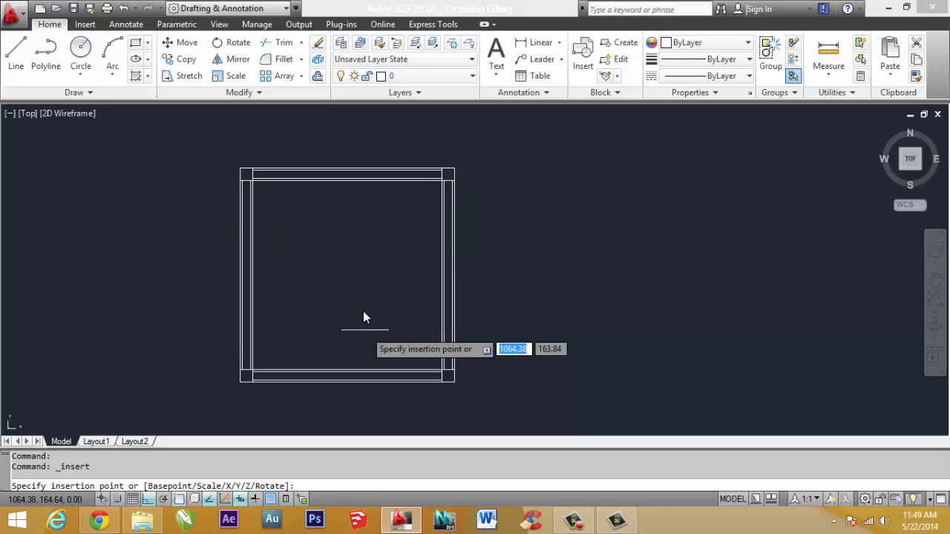
pyautogui.scroll(-3, 363, 311)
pyautogui.scroll(-2, 363, 311)
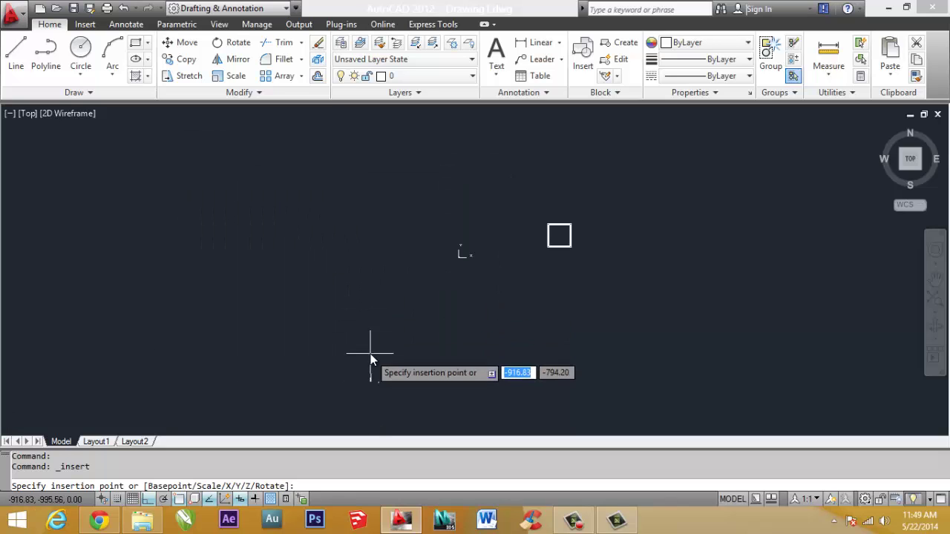
pyautogui.click(553, 221)
pyautogui.scroll(5, 573, 247)
pyautogui.scroll(5, 561, 263)
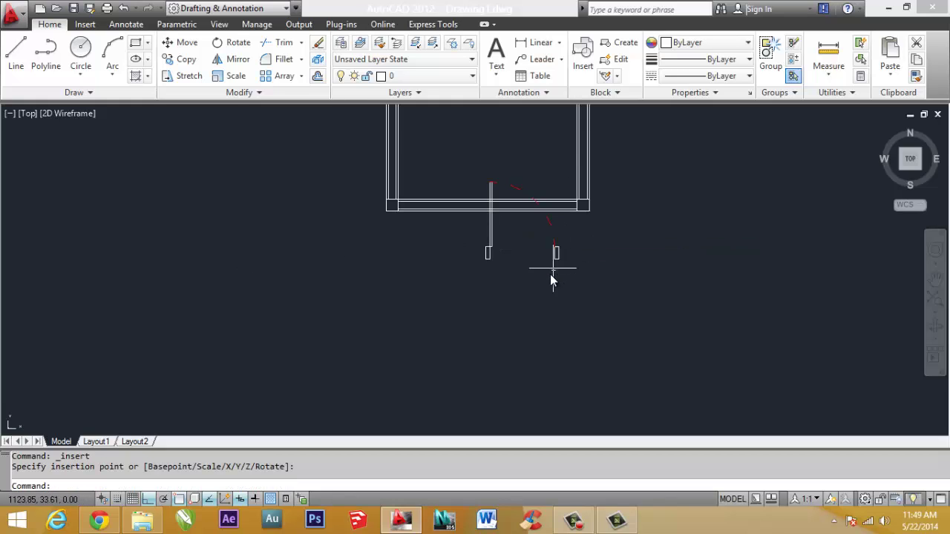
pyautogui.scroll(3, 534, 242)
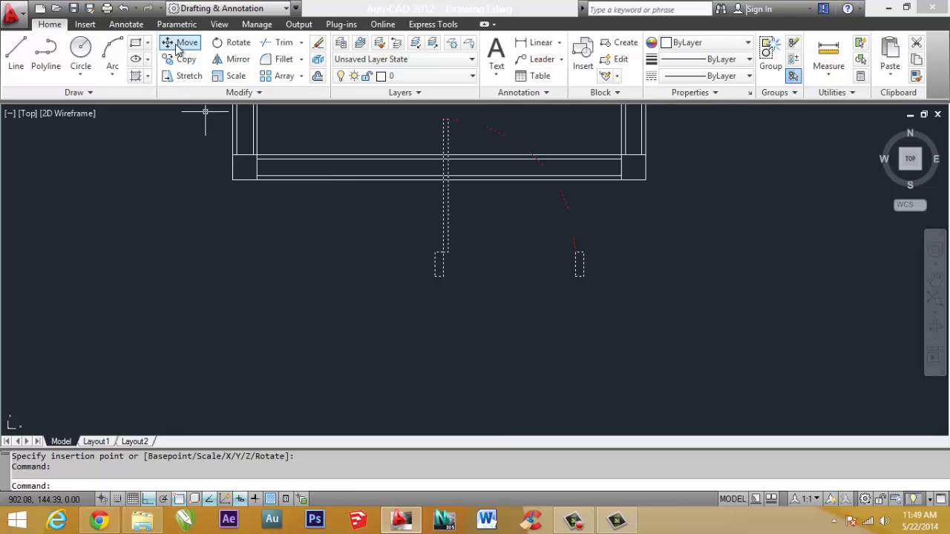
# - Place the door block in the bottom-left wall corner, using its lower-left corner as base point
pyautogui.click(438, 276)
pyautogui.scroll(5, 249, 197)
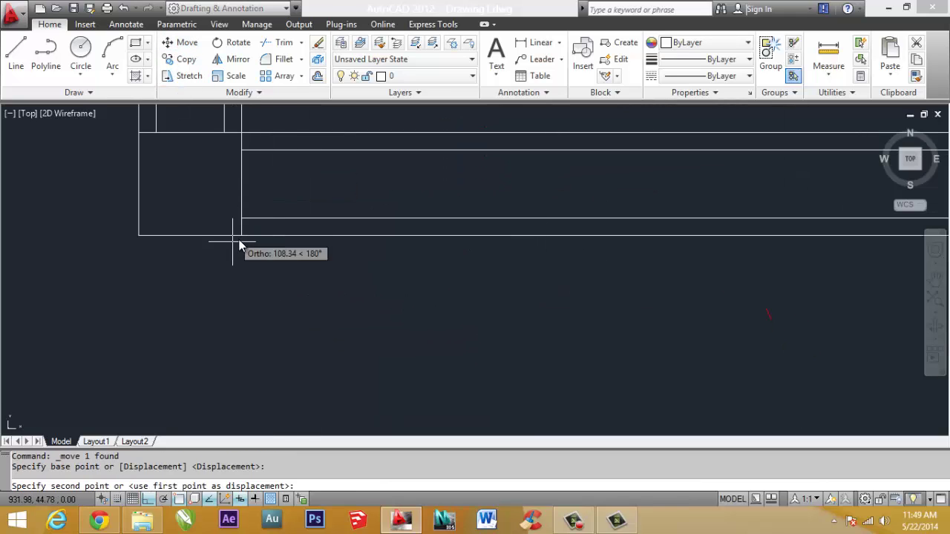
pyautogui.click(243, 237)
pyautogui.scroll(-3, 245, 323)
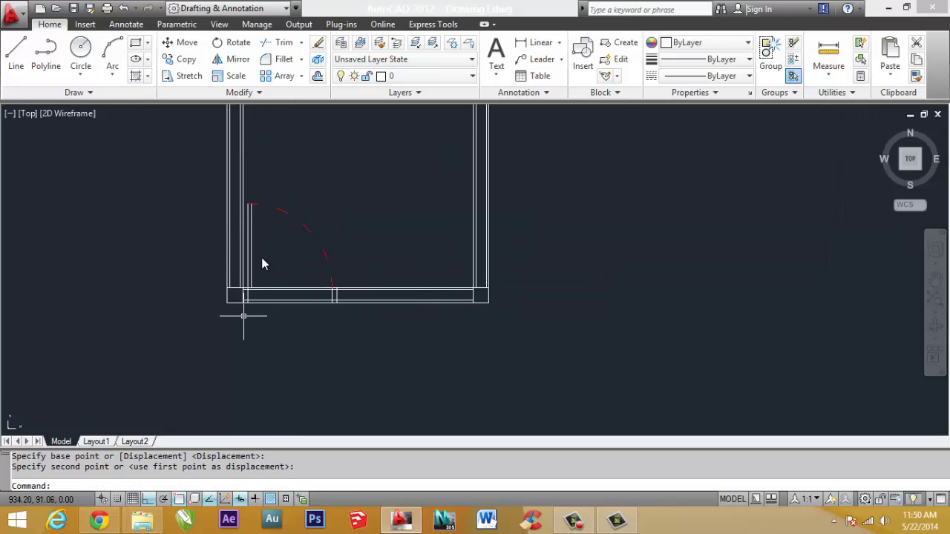
pyautogui.scroll(-2, 343, 298)
pyautogui.scroll(3, 312, 312)
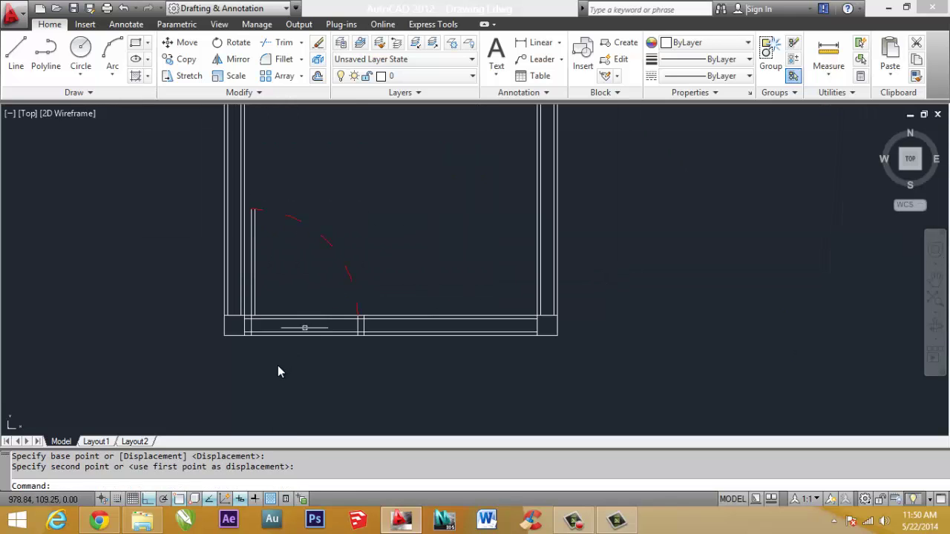
pyautogui.scroll(3, 286, 341)
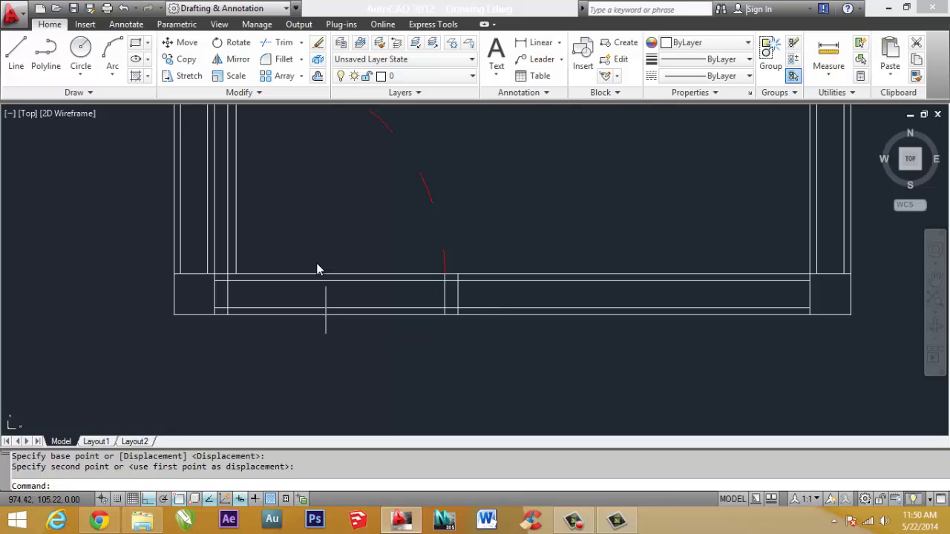
pyautogui.scroll(-2, 357, 278)
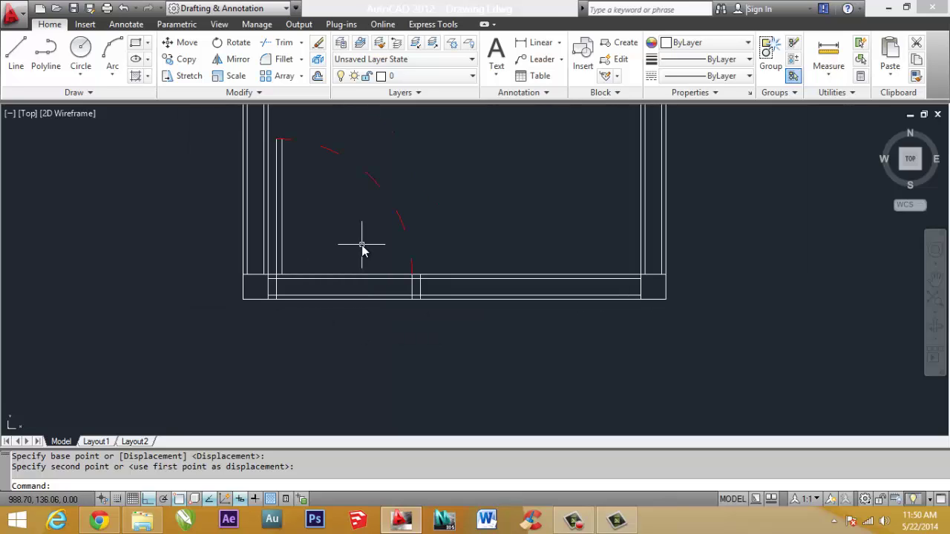
# - Start TR with all lines as cutting edges and trim the wall line ends near the left column
pyautogui.write('tr')
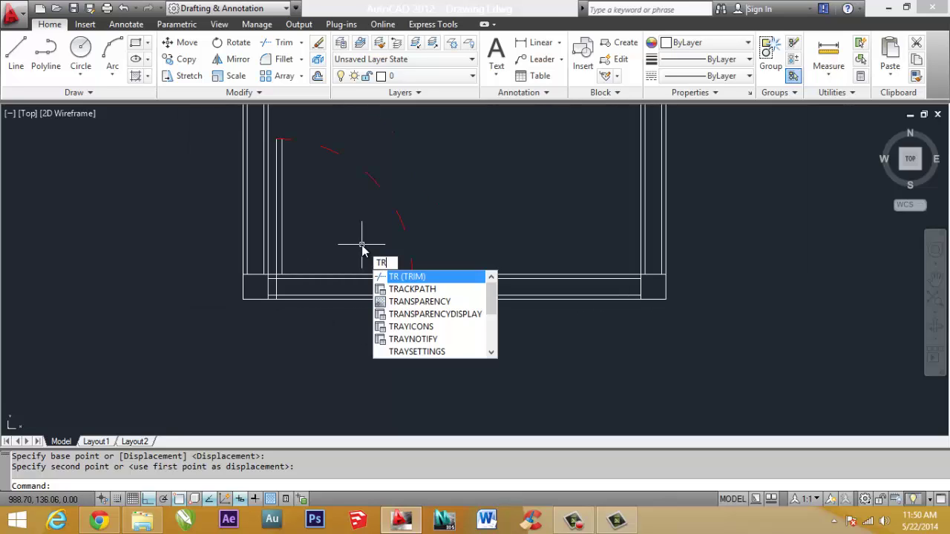
pyautogui.press('Return')
pyautogui.press('Return')
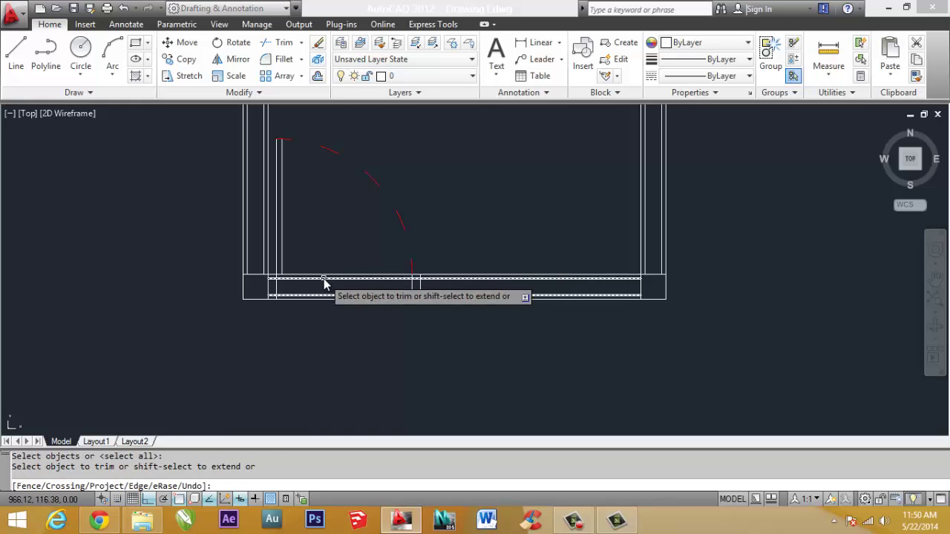
pyautogui.scroll(2, 281, 282)
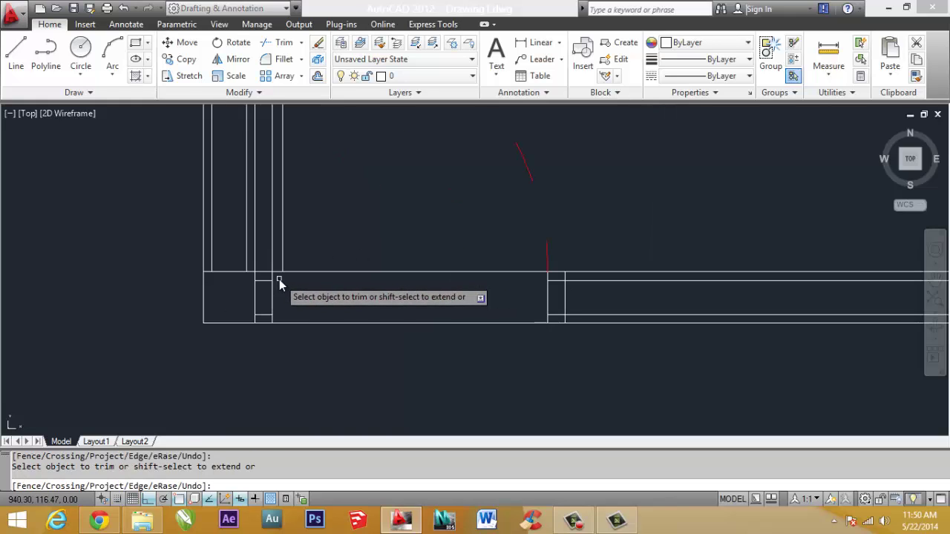
pyautogui.hotkey('ctrl', 'z')
pyautogui.scroll(-2, 279, 279)
pyautogui.scroll(3, 272, 276)
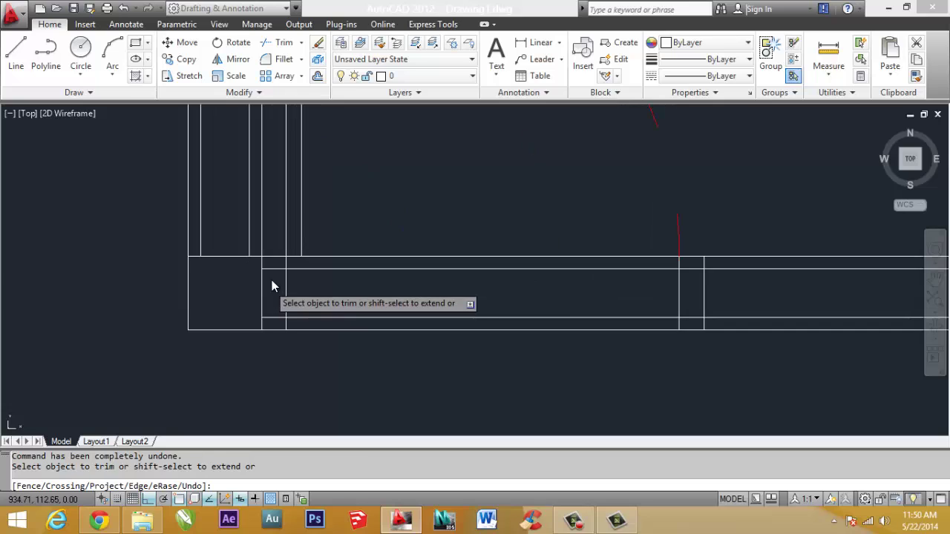
pyautogui.click(272, 270)
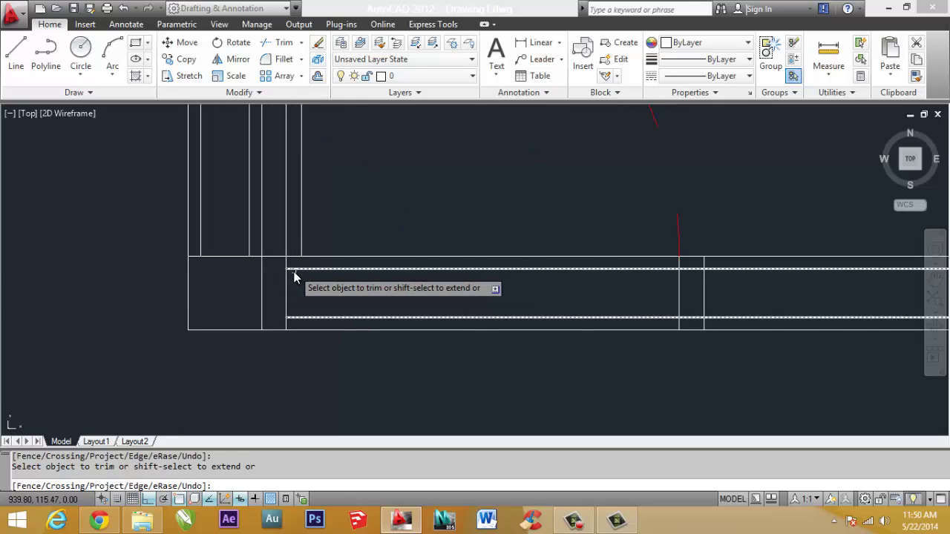
pyautogui.click(294, 275)
pyautogui.click(296, 269)
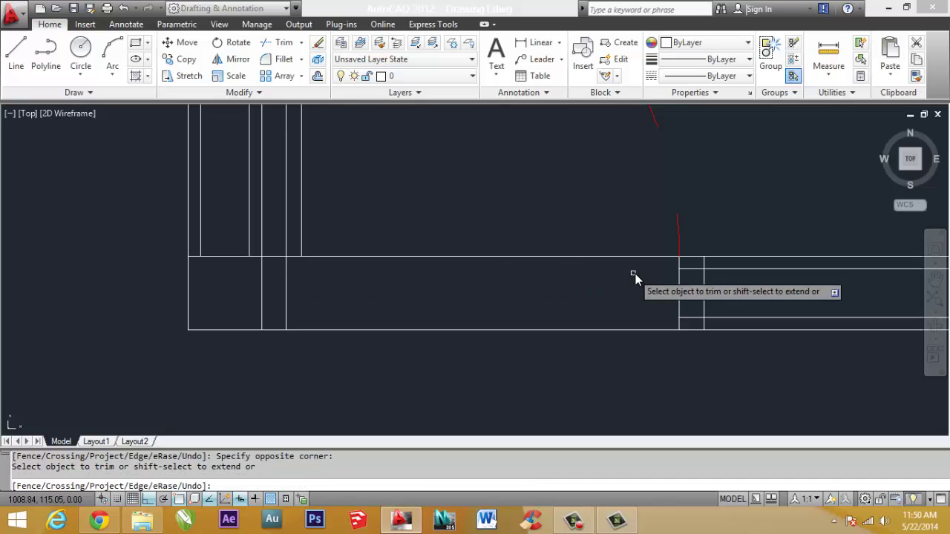
# - Trim the line ends past the opening edge and the bottom wall segment across the doorway
pyautogui.click(684, 270)
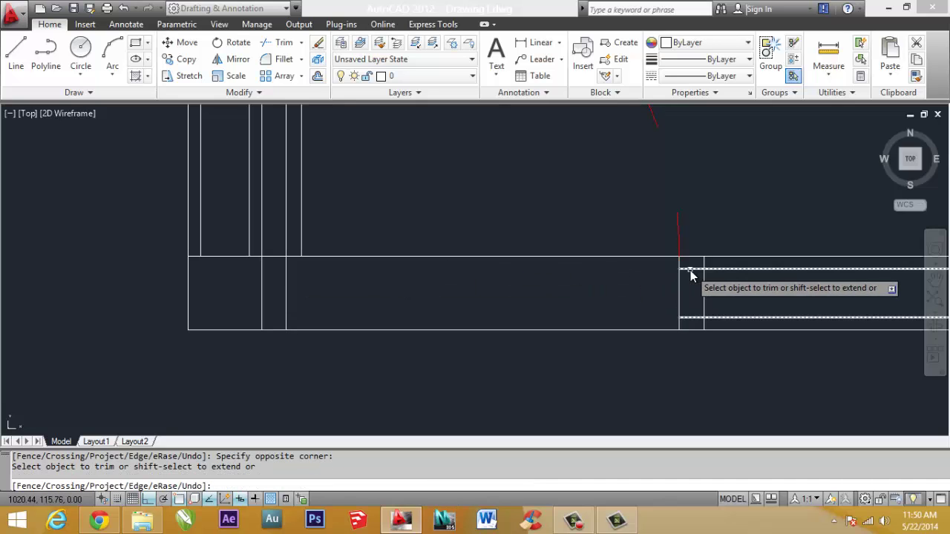
pyautogui.click(421, 256)
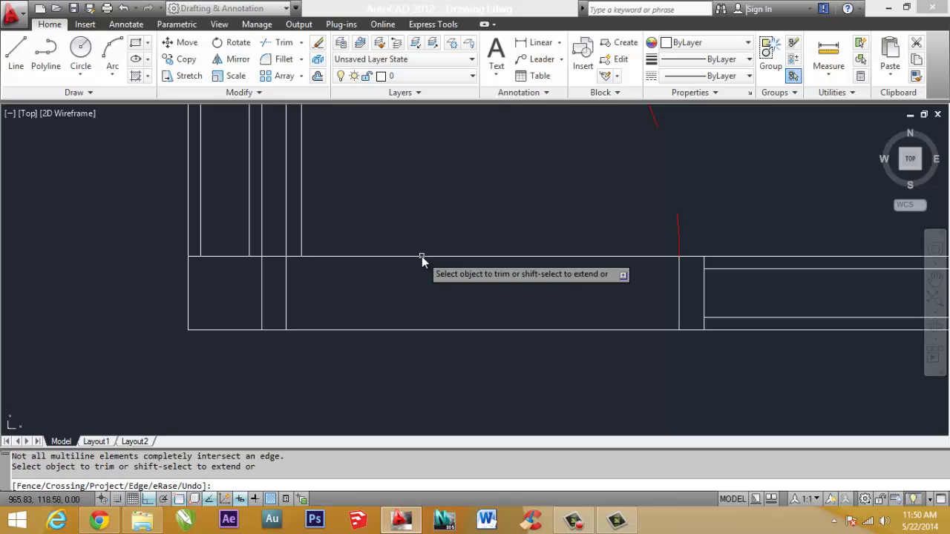
pyautogui.click(420, 331)
pyautogui.scroll(-3, 270, 314)
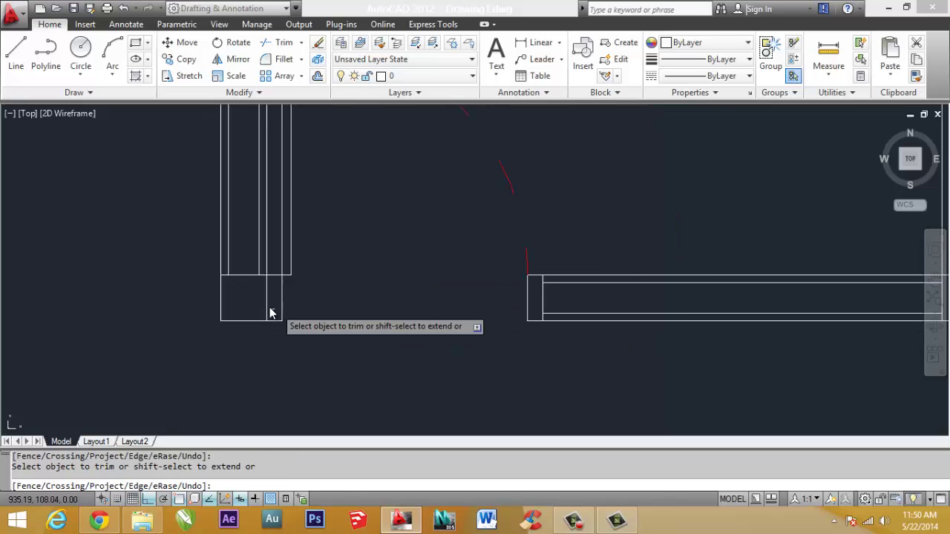
pyautogui.press('Return')
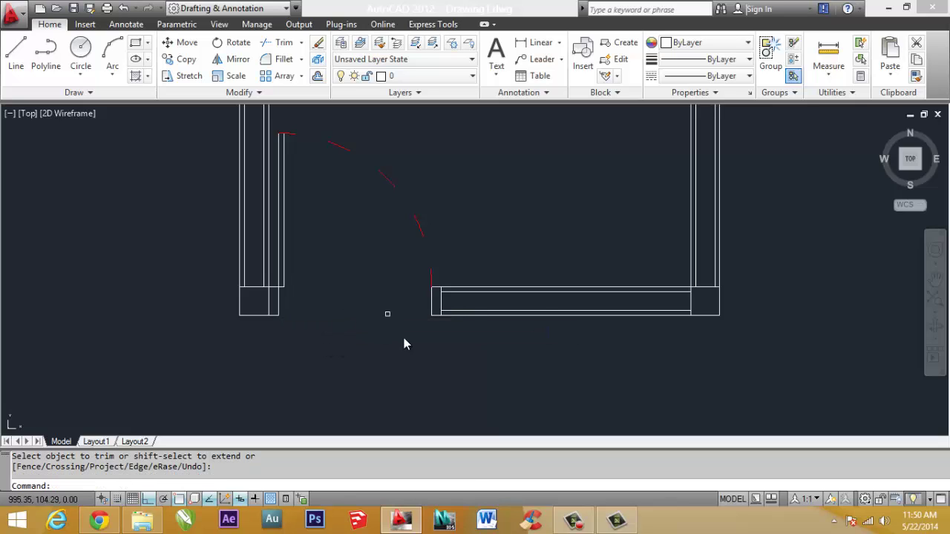
pyautogui.scroll(-4, 438, 359)
pyautogui.scroll(-2, 409, 365)
pyautogui.scroll(3, 440, 328)
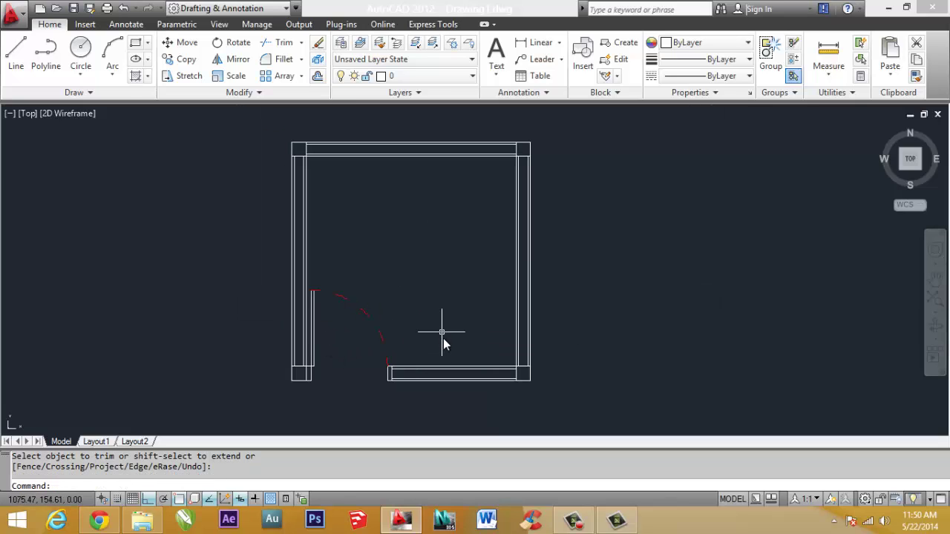
pyautogui.click(416, 373)
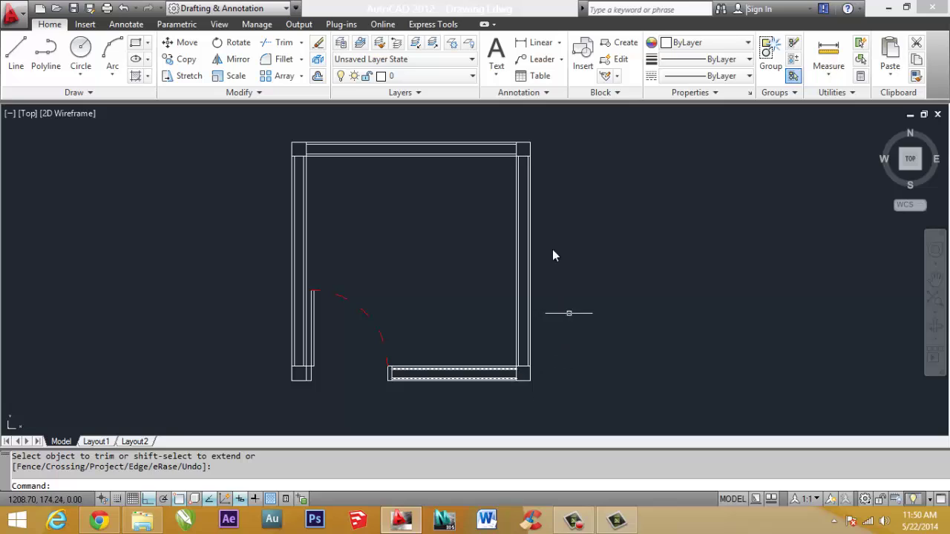
pyautogui.press('Escape')
pyautogui.write('H')
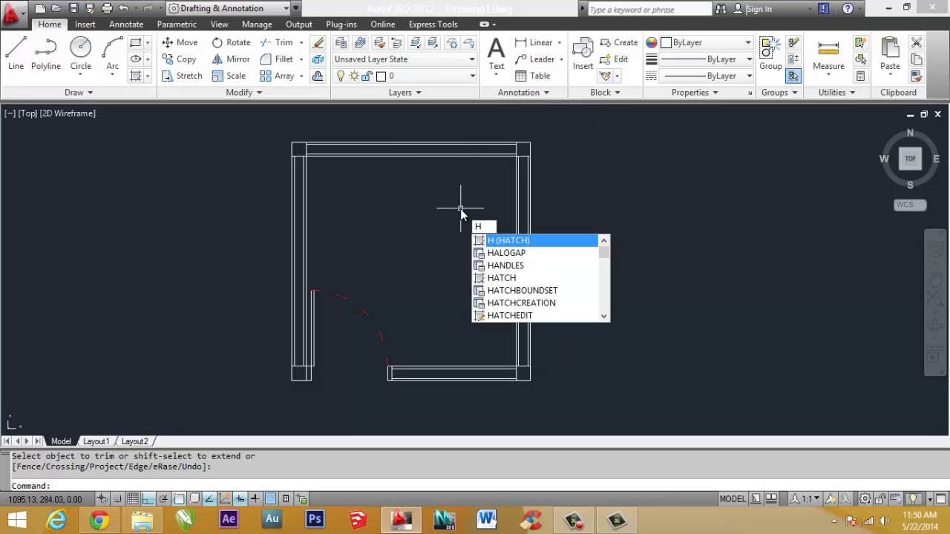
# - Fill the right, top, left and bottom wall strips with ANSI32 hatching
pyautogui.press('Return')
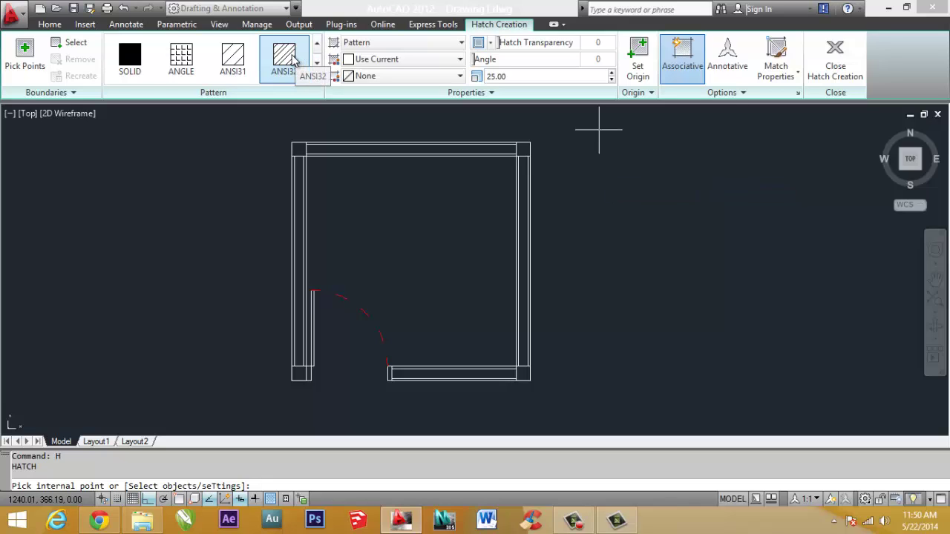
pyautogui.click(289, 58)
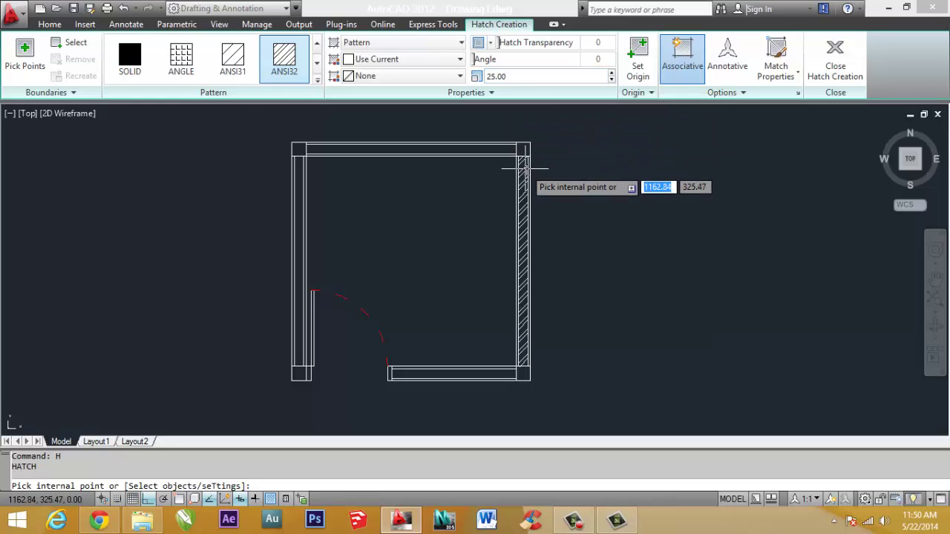
pyautogui.click(521, 159)
pyautogui.click(495, 149)
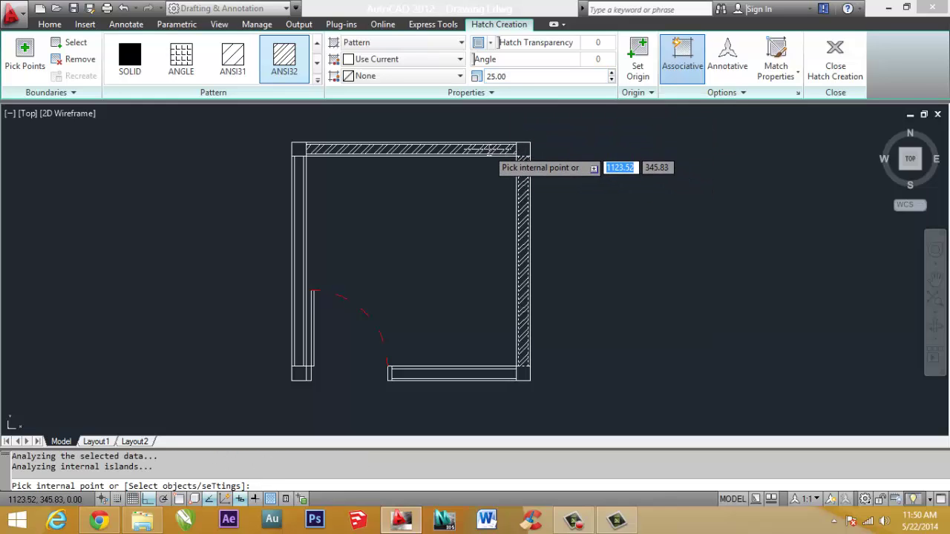
pyautogui.click(299, 186)
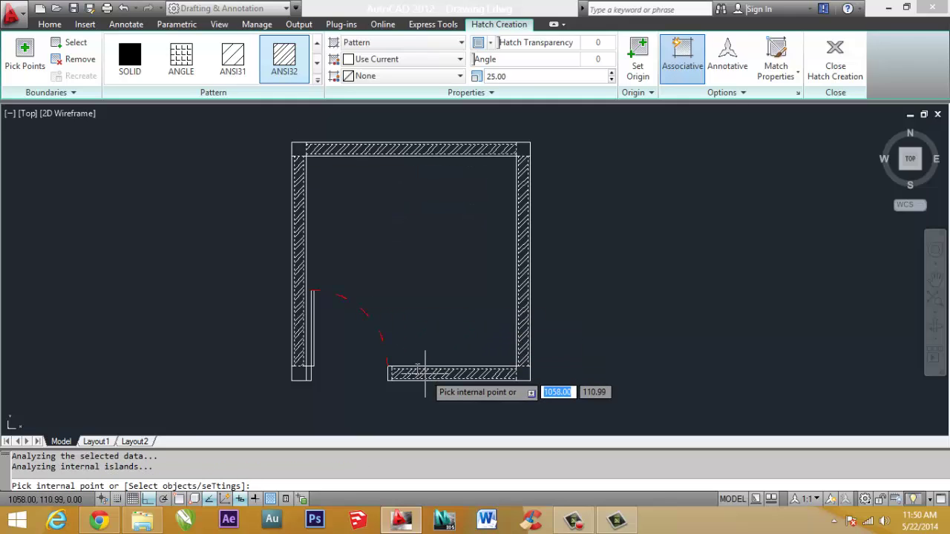
pyautogui.click(424, 373)
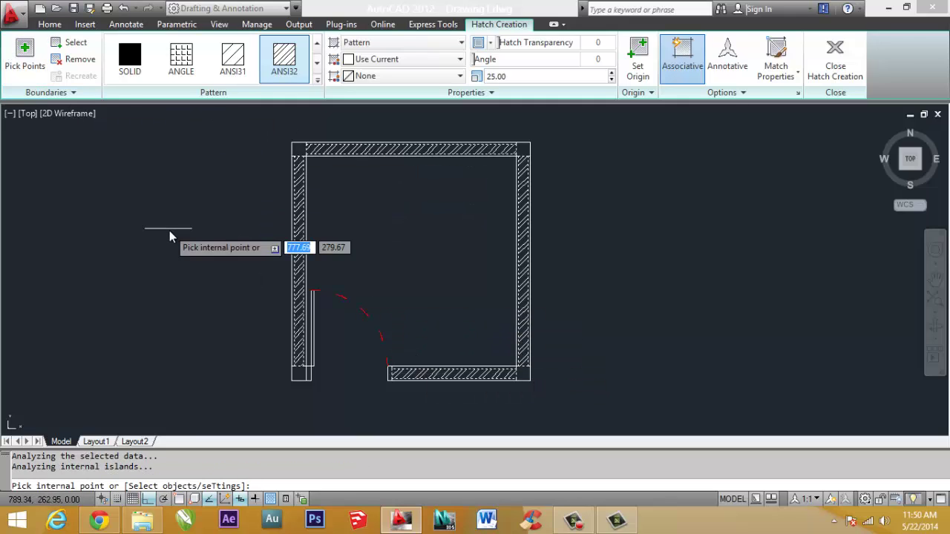
pyautogui.press('Return')
pyautogui.click(167, 238)
# - Draw a line across the doorway from the left wall's bottom corner to the bottom wall's corner
pyautogui.click(450, 266)
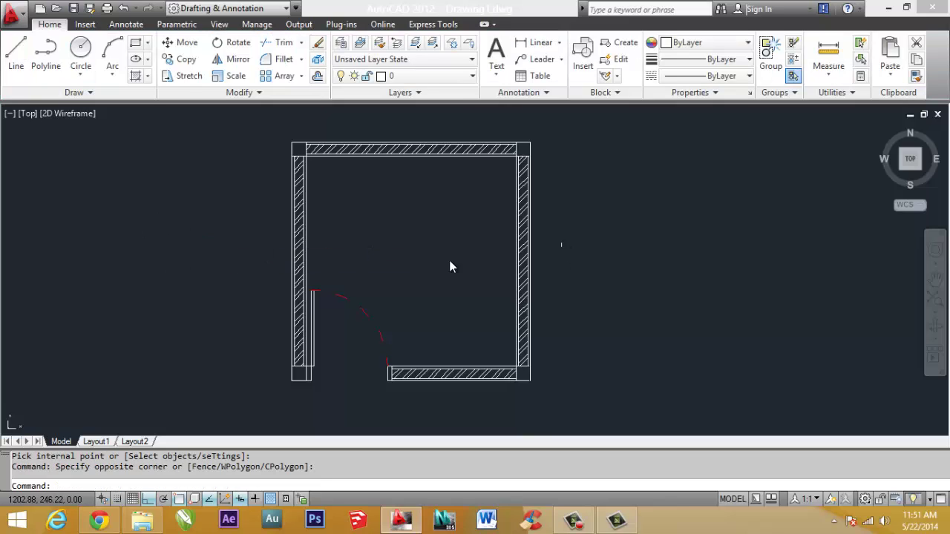
pyautogui.scroll(-1, 403, 234)
pyautogui.scroll(1, 433, 287)
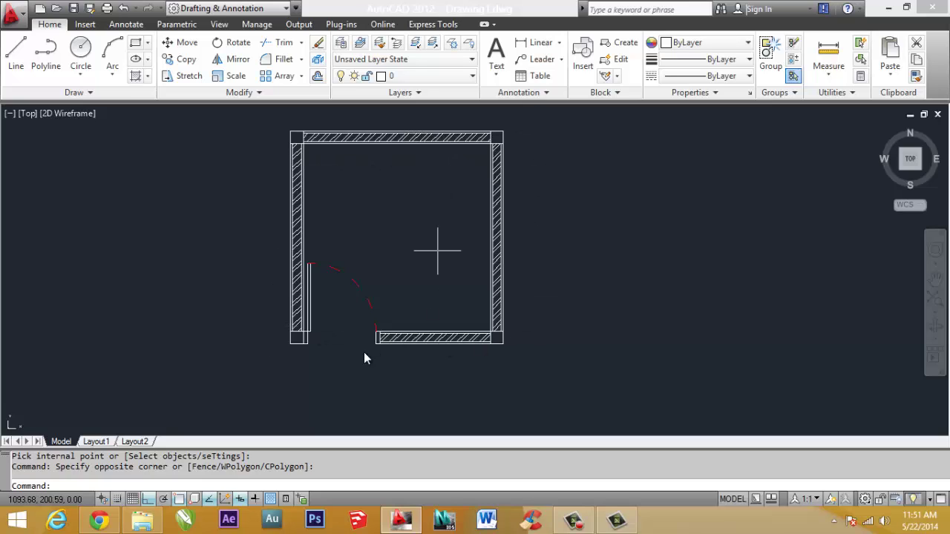
pyautogui.click(17, 53)
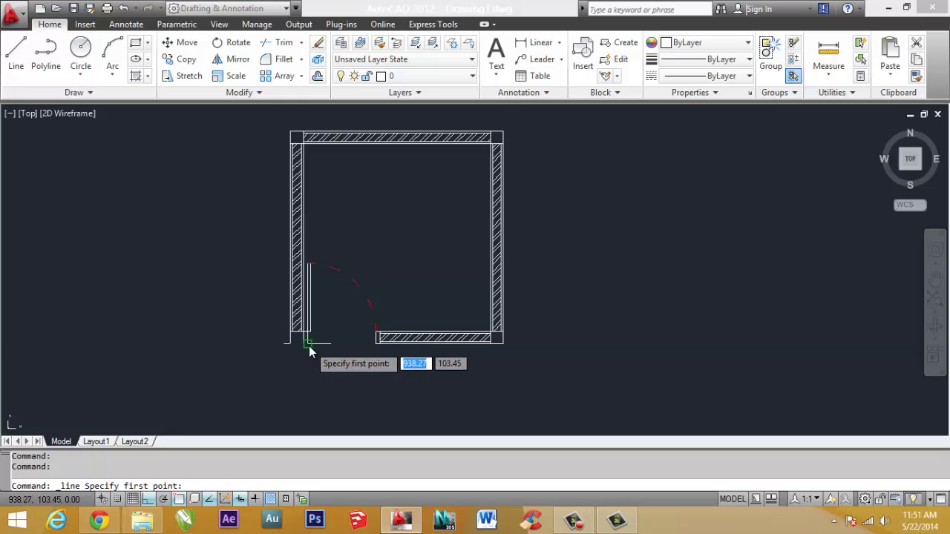
pyautogui.click(308, 343)
pyautogui.click(381, 344)
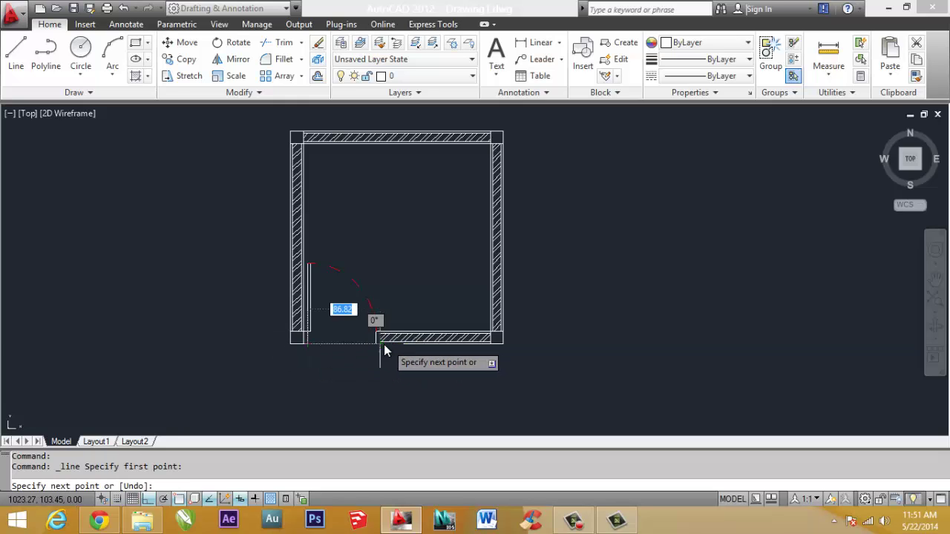
pyautogui.press('Return')
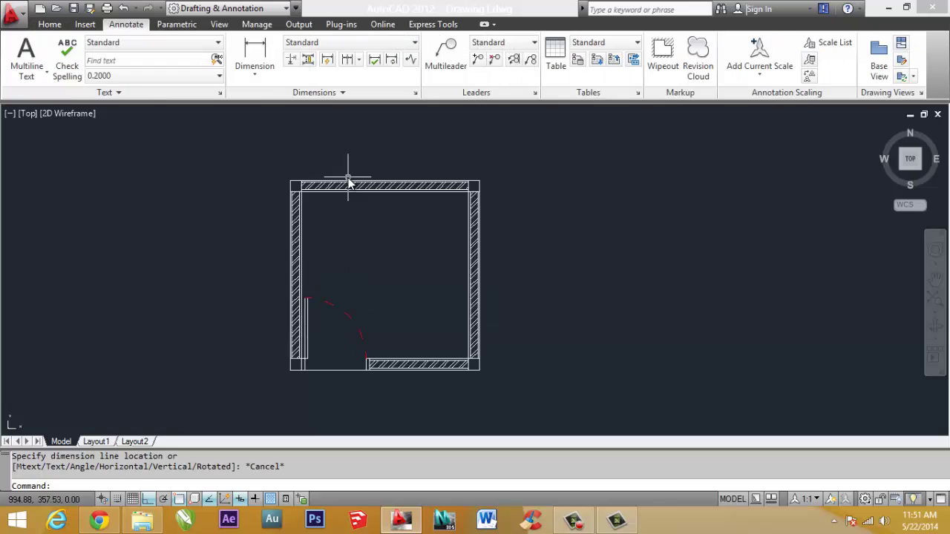